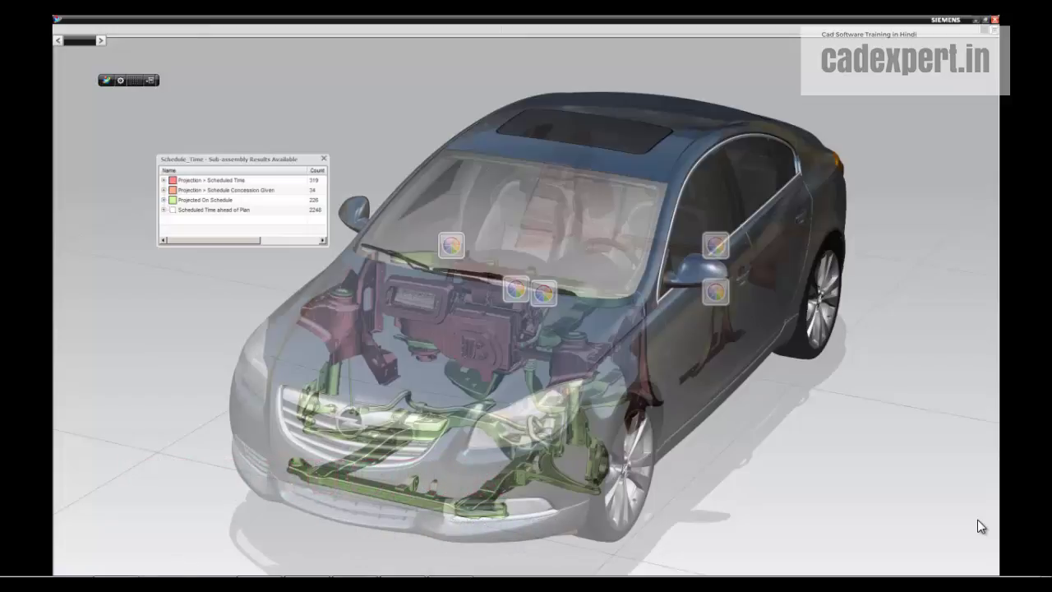
- Launch NX 10.0 from the Siemens NX 10.0 program group
{"action": "key", "text": "super"}
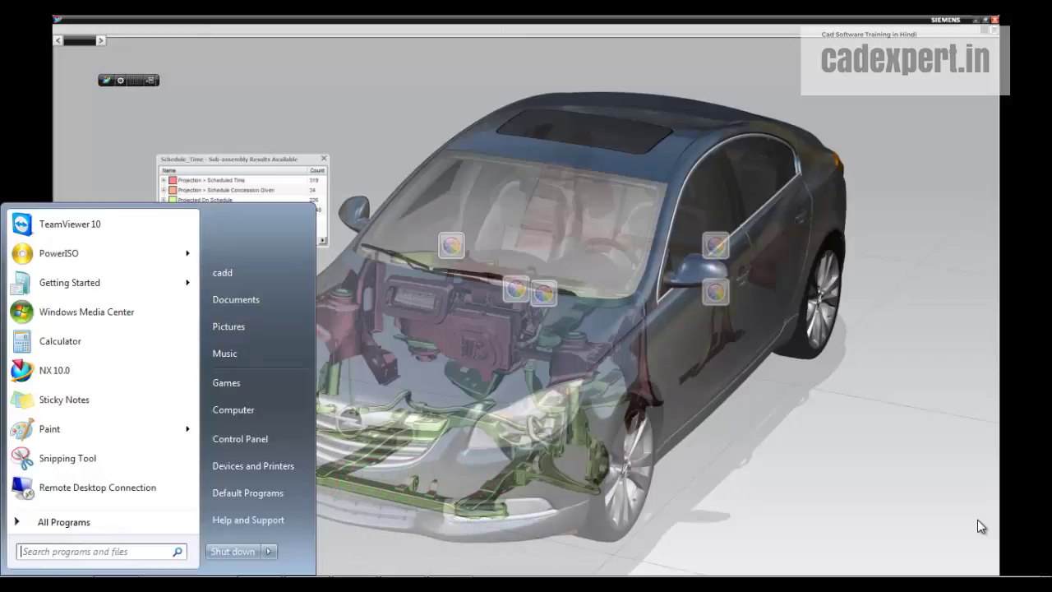
{"action": "left_click", "coordinate": [64, 523]}
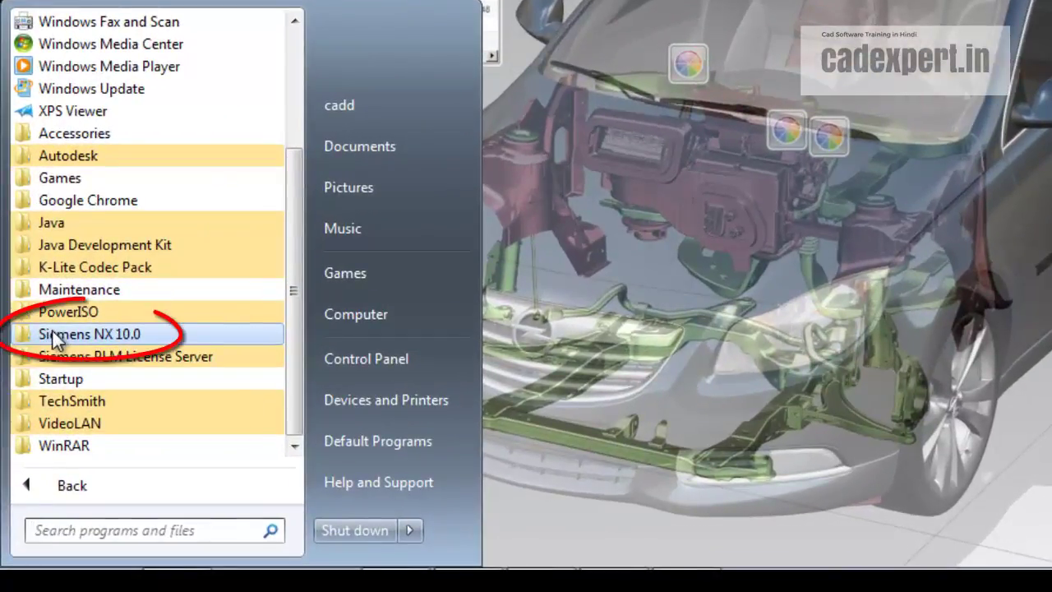
{"action": "left_click", "coordinate": [55, 336]}
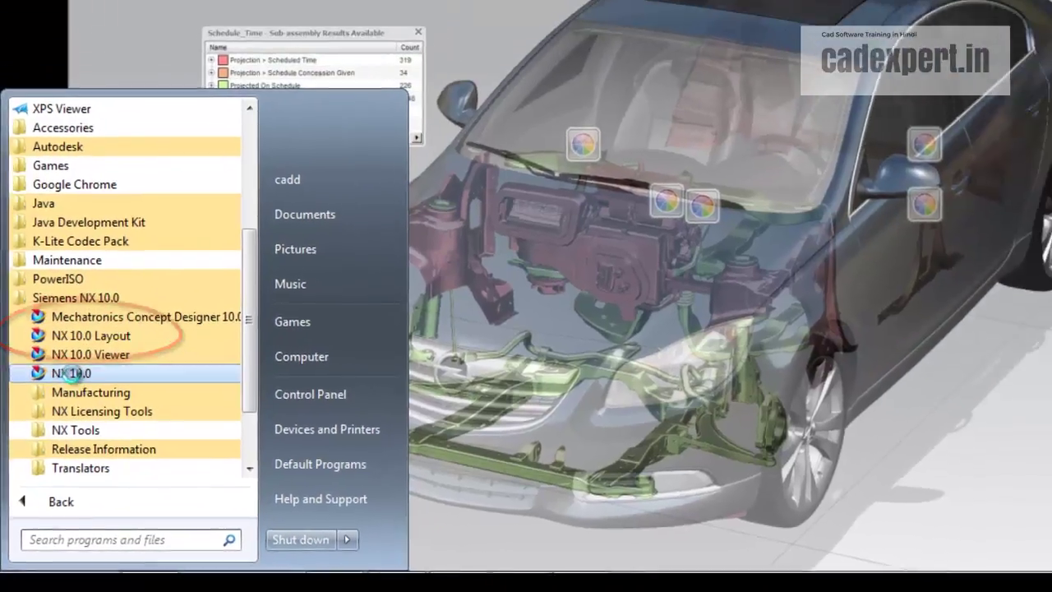
{"action": "right_click", "coordinate": [86, 337]}
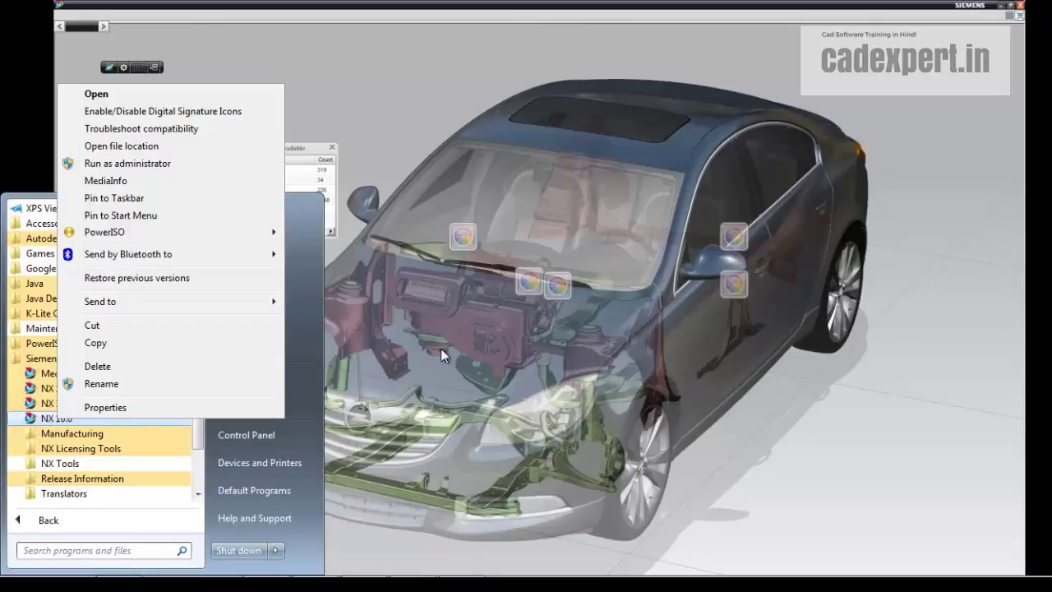
{"action": "left_click", "coordinate": [96, 94]}
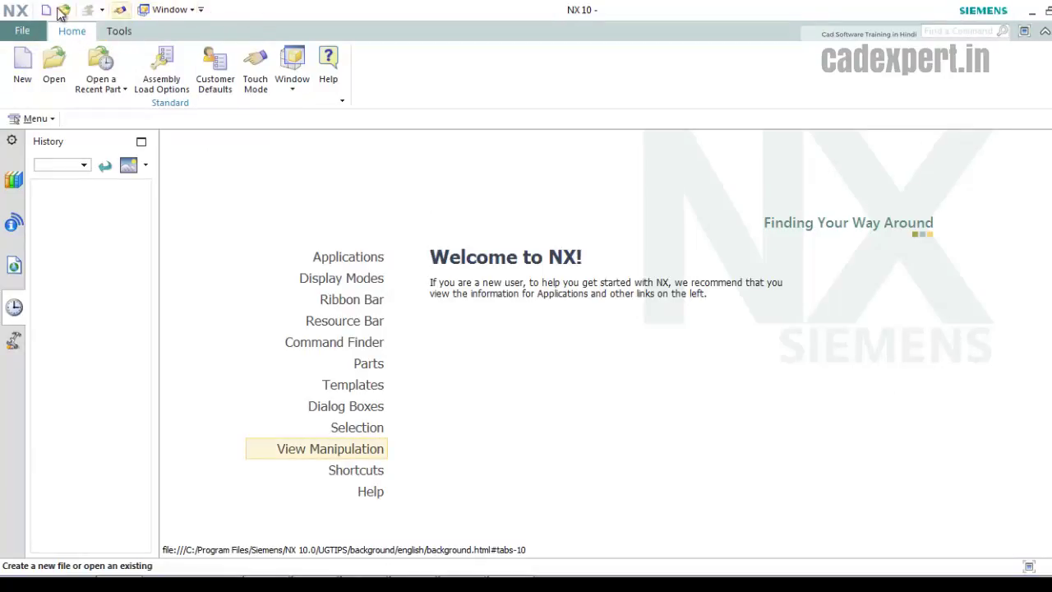
{"action": "left_click", "coordinate": [23, 31]}
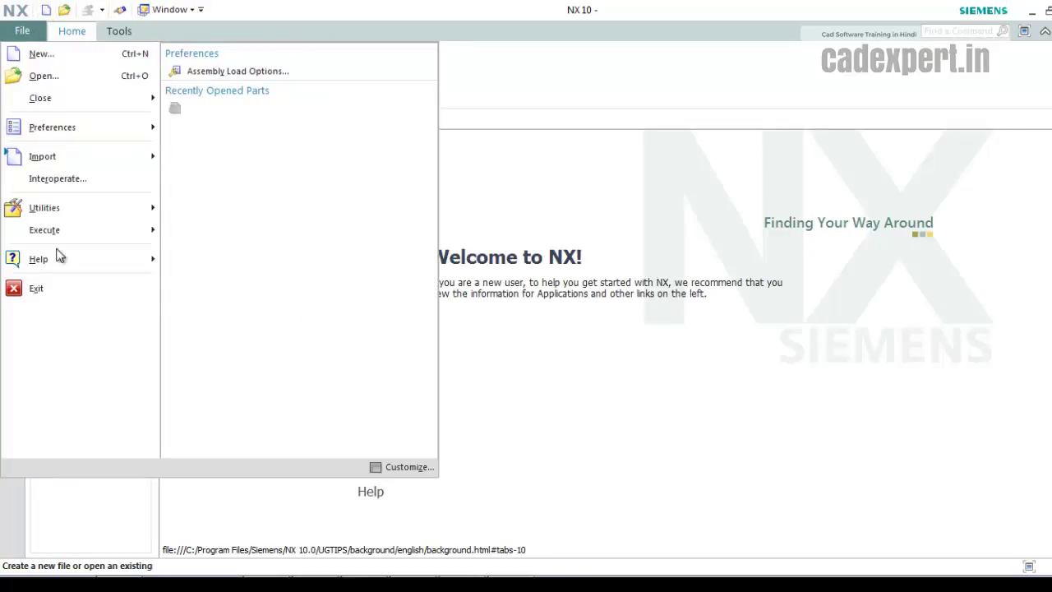
{"action": "left_click", "coordinate": [180, 31]}
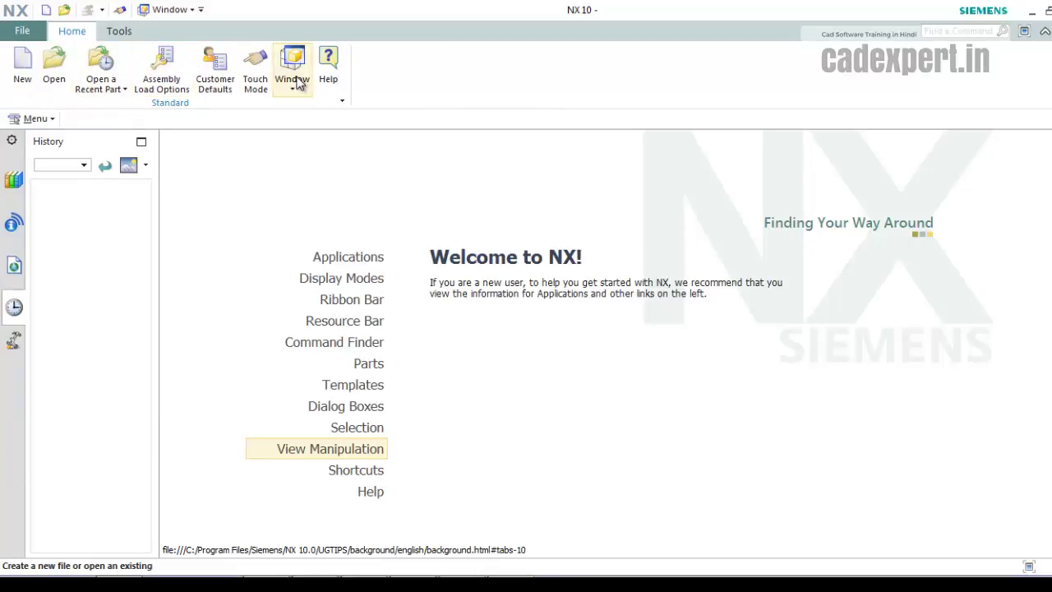
- Start a new file and look through the template categories from Drawing and Simulation to Ship Structures and Line Designer
{"action": "left_click", "coordinate": [46, 11]}
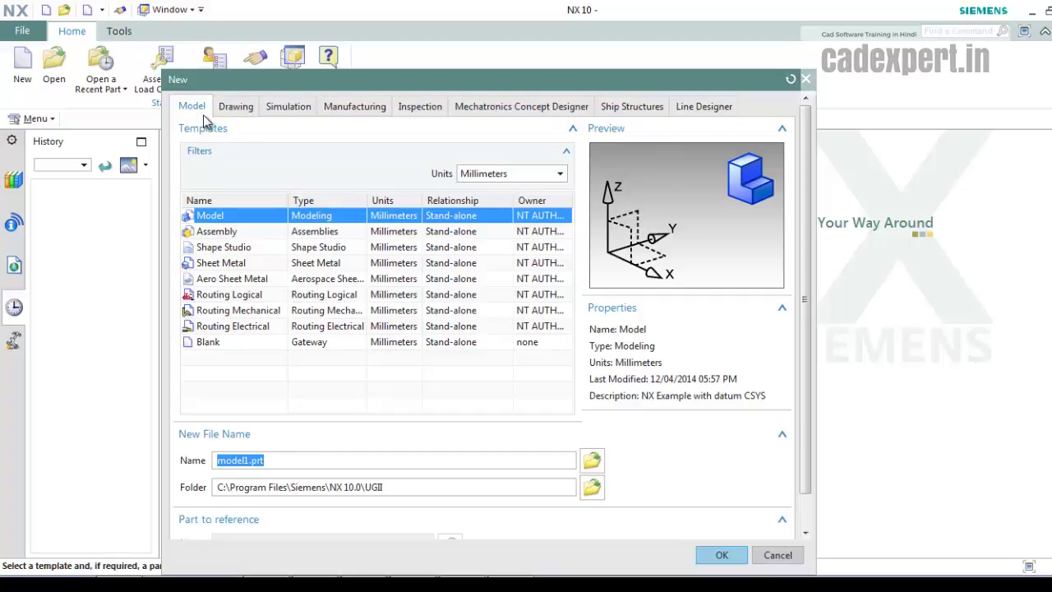
{"action": "left_click", "coordinate": [236, 107]}
{"action": "left_click", "coordinate": [289, 108]}
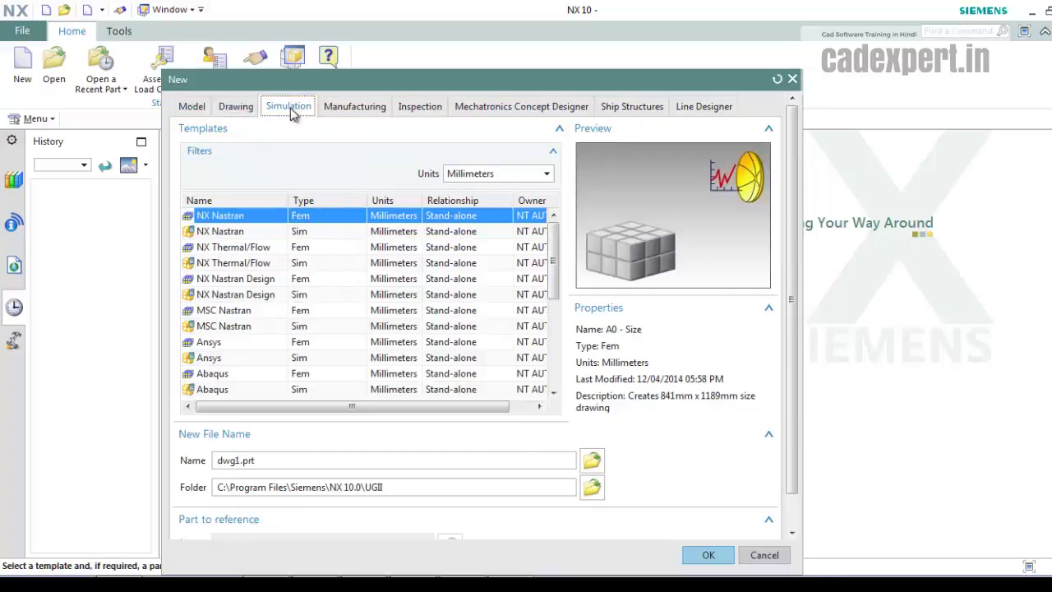
{"action": "left_click", "coordinate": [337, 109]}
{"action": "left_click", "coordinate": [418, 109]}
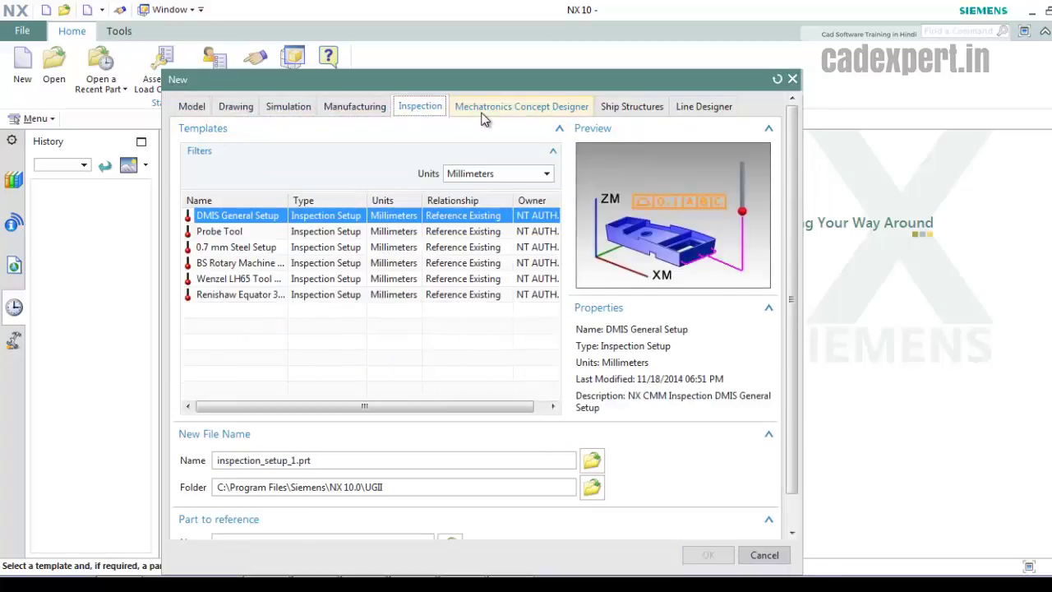
{"action": "left_click", "coordinate": [483, 116]}
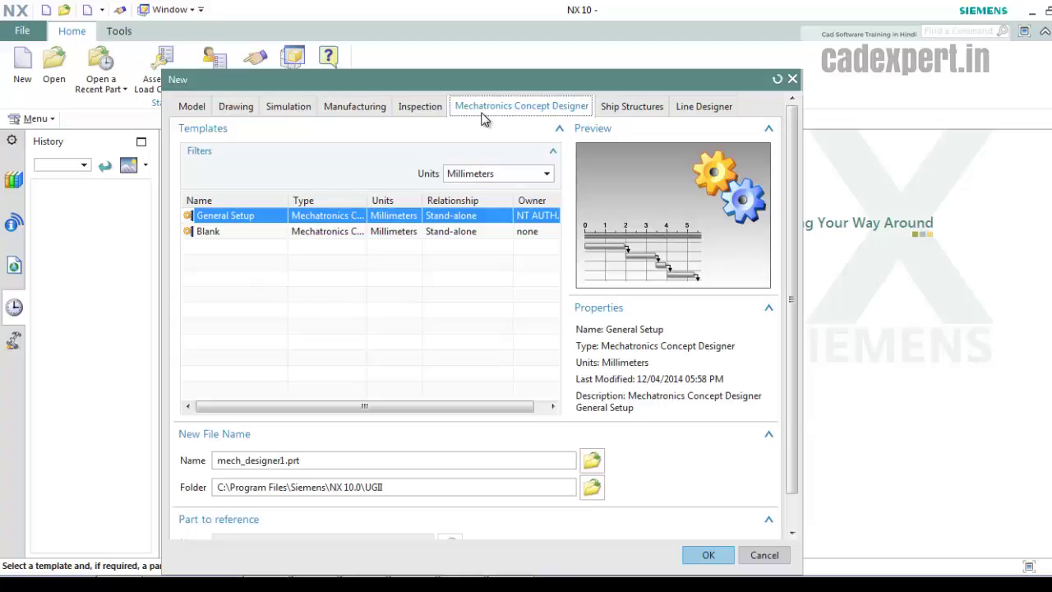
{"action": "left_click", "coordinate": [621, 108]}
{"action": "left_click", "coordinate": [690, 114]}
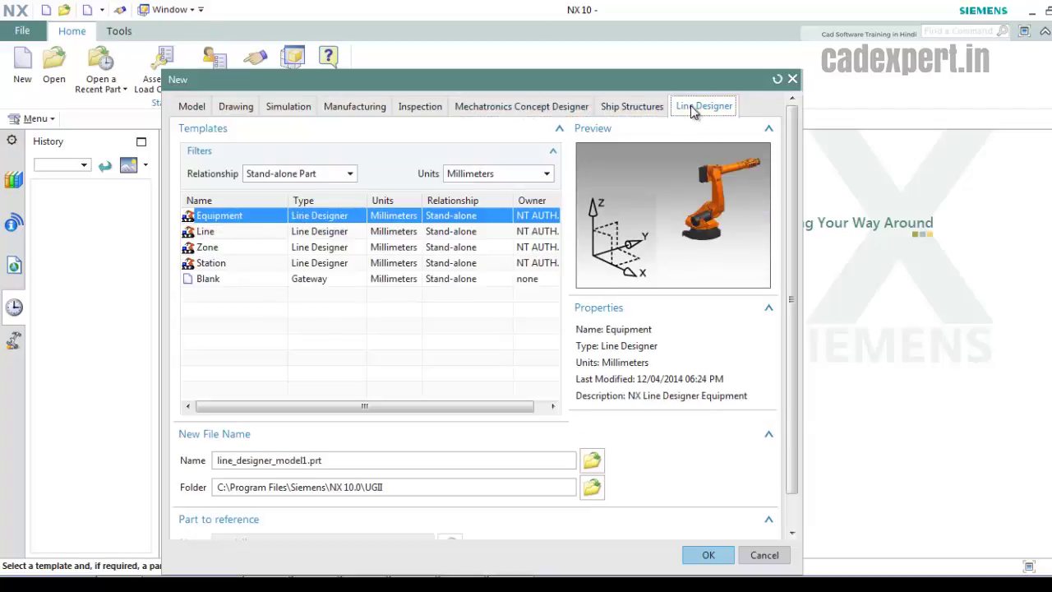
- Compare the default file names and previews of the Model, Assembly, Shape Studio, Drawing and Simulation templates
{"action": "left_click", "coordinate": [195, 111]}
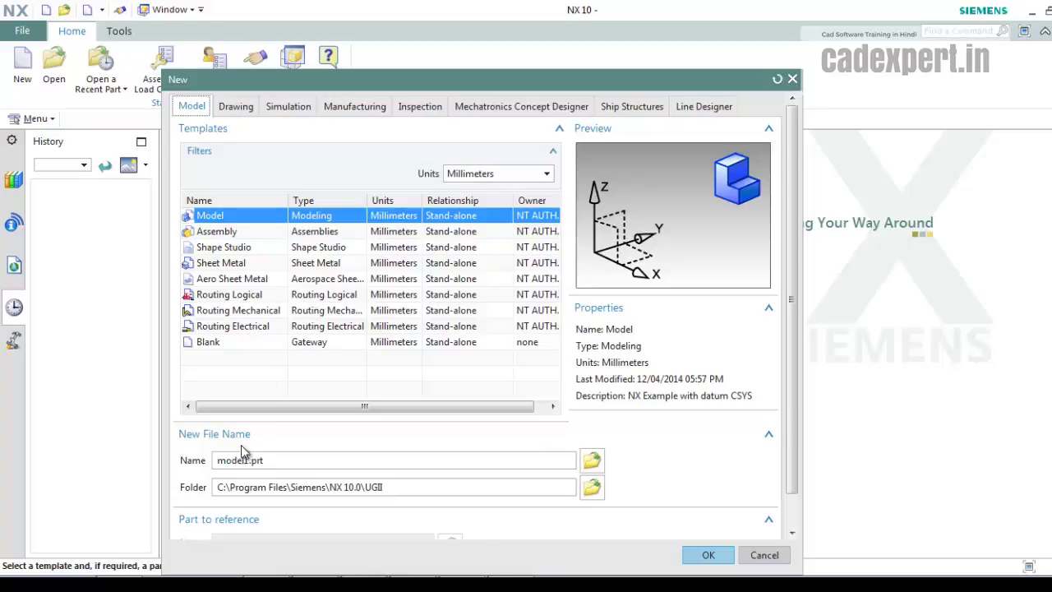
{"action": "left_click", "coordinate": [216, 234]}
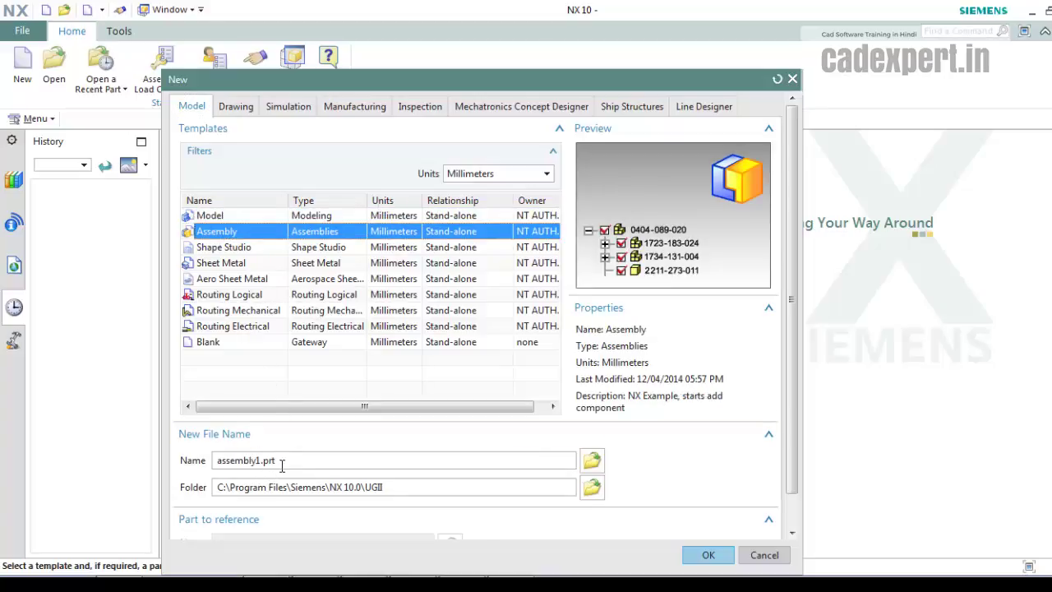
{"action": "left_click", "coordinate": [220, 251]}
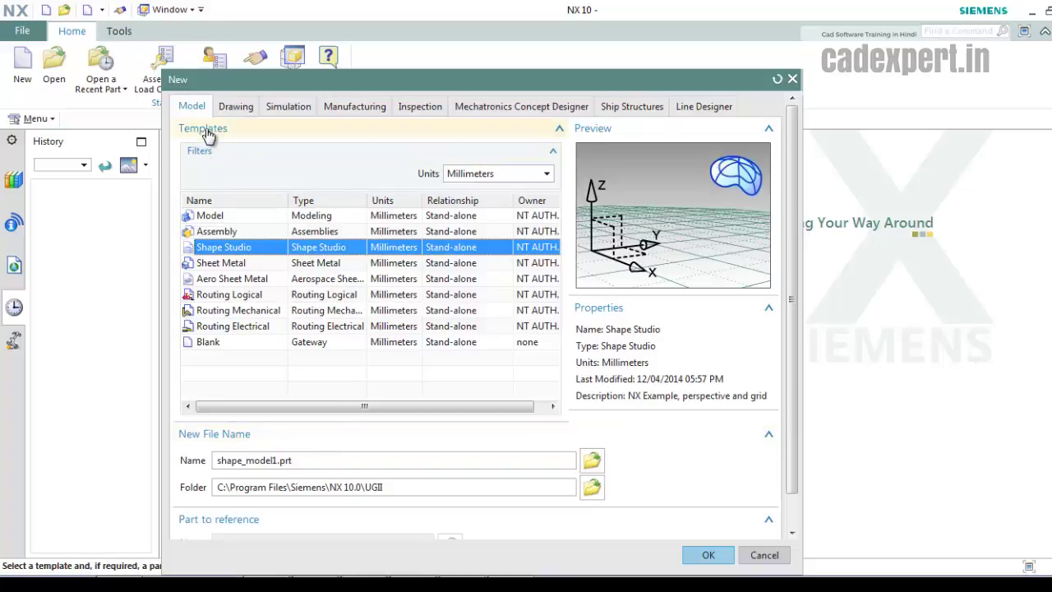
{"action": "left_click", "coordinate": [237, 107]}
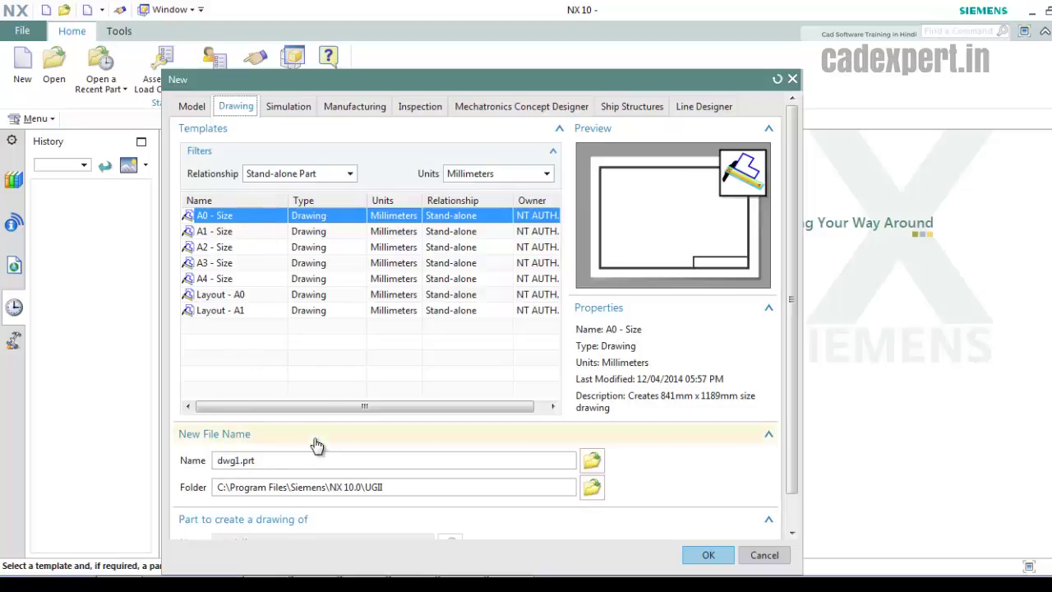
{"action": "left_click", "coordinate": [283, 106]}
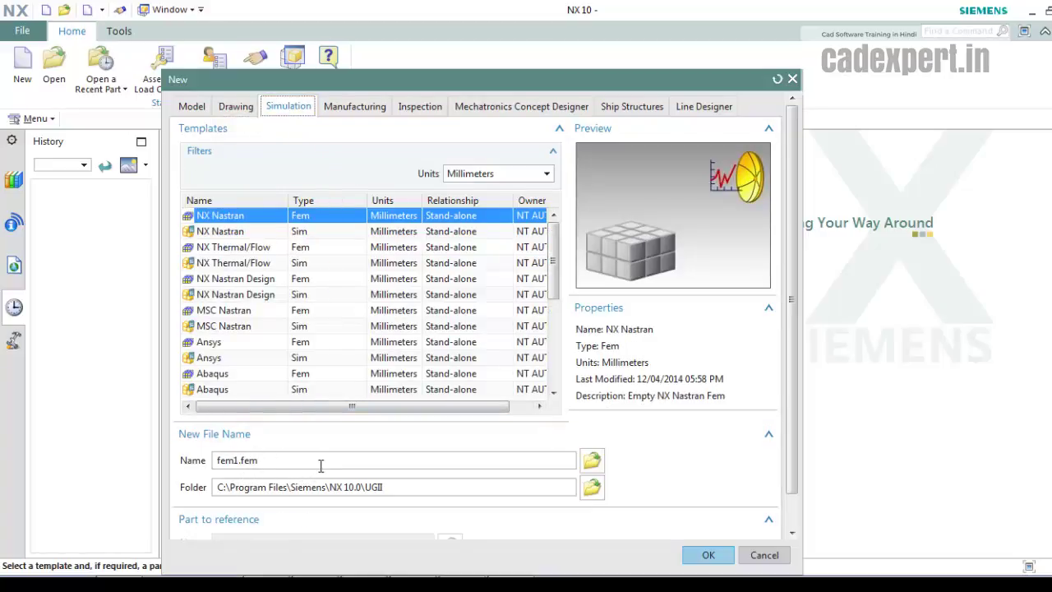
- Create a new part named model1.prt from the Model template in millimeters
{"action": "left_click", "coordinate": [191, 109]}
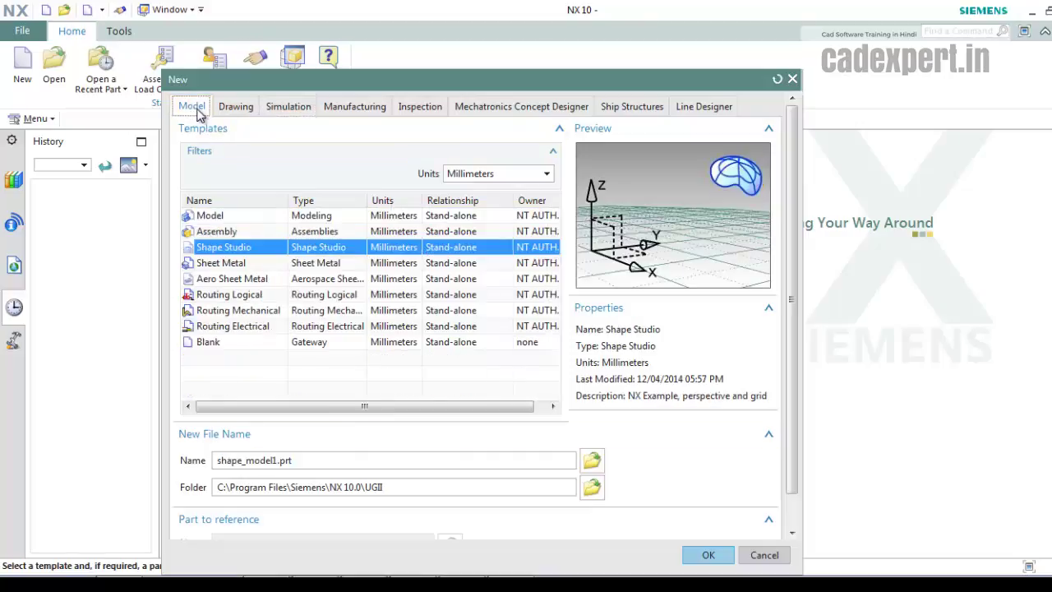
{"action": "left_click", "coordinate": [214, 232]}
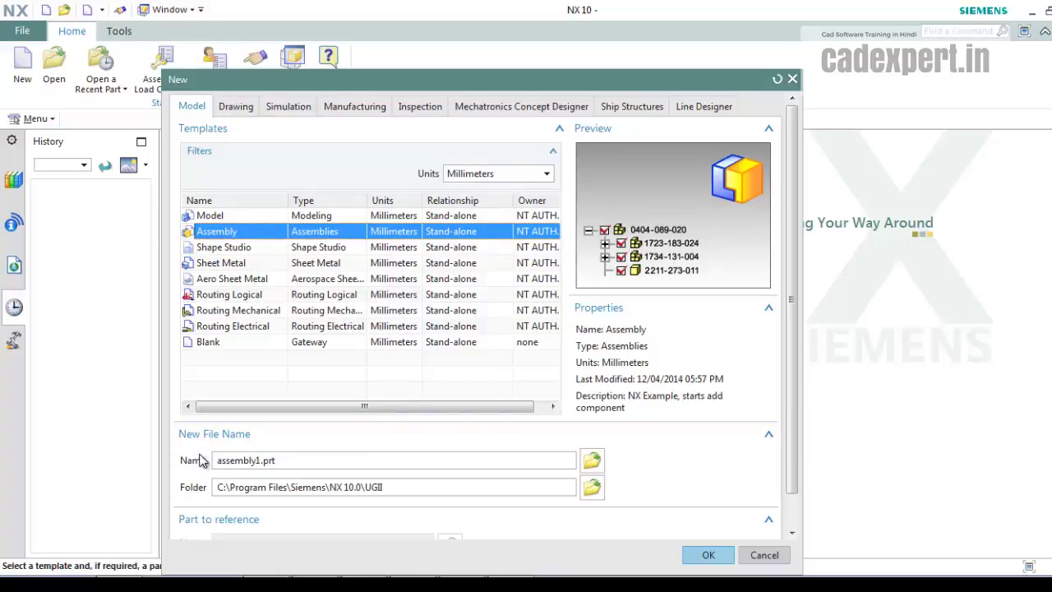
{"action": "left_click", "coordinate": [212, 216]}
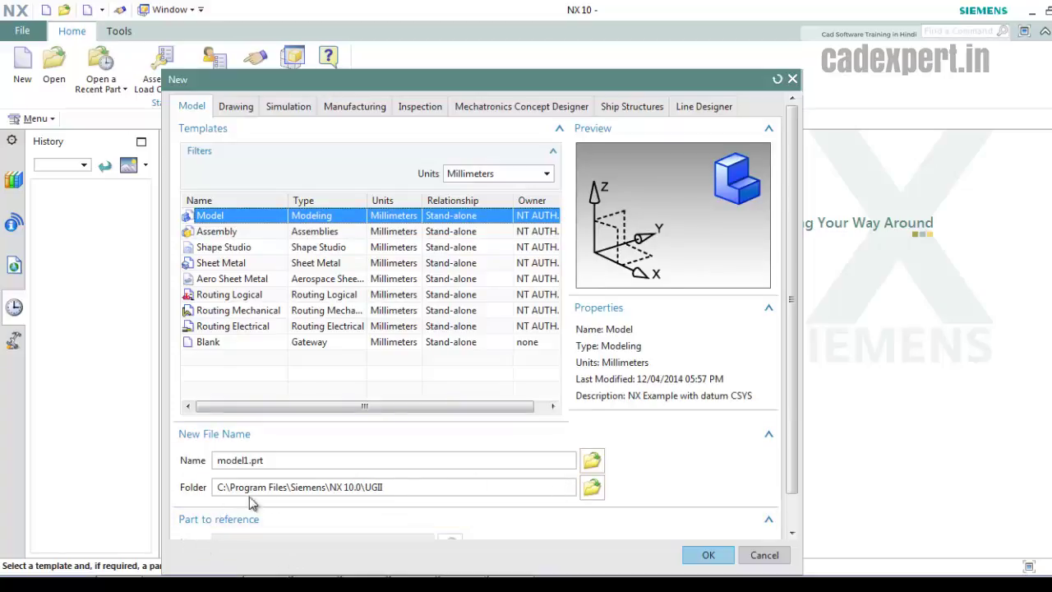
{"action": "left_click", "coordinate": [705, 557]}
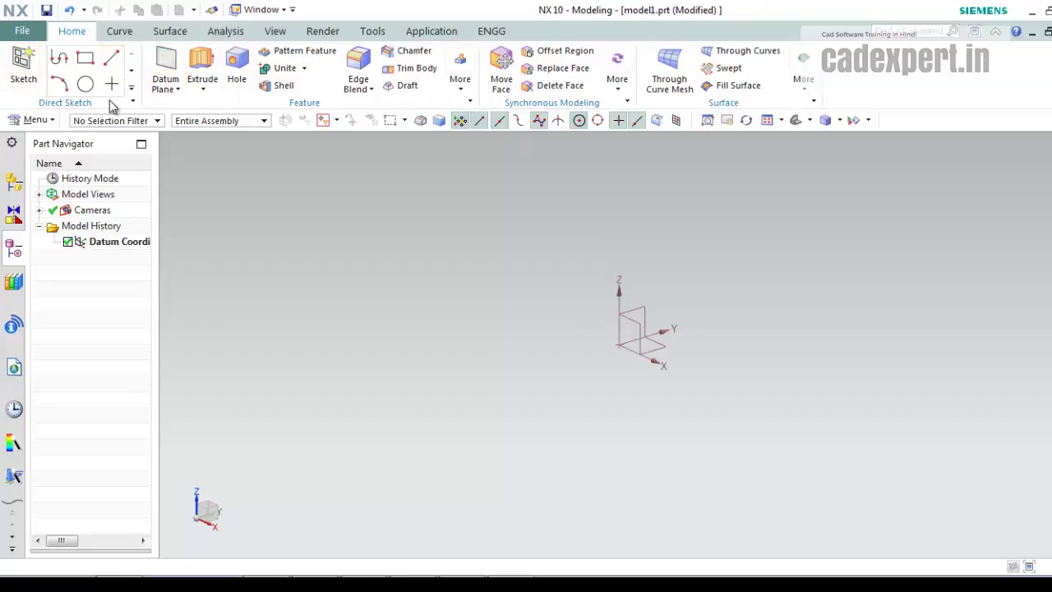
- Look over the additional direct sketch tools and the available presentation roles, and return to the Part Navigator
{"action": "left_click", "coordinate": [132, 89]}
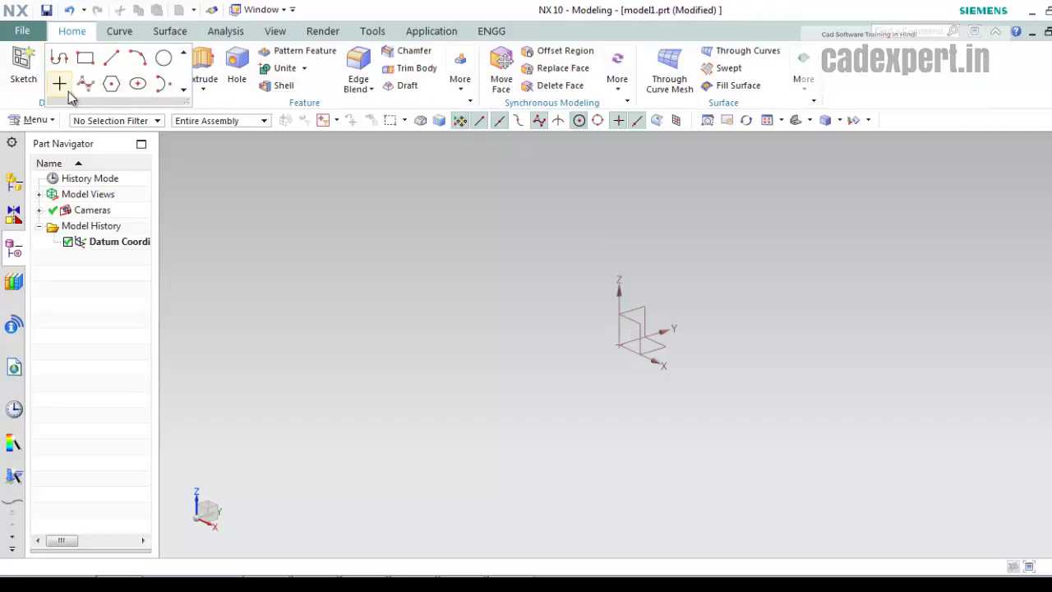
{"action": "left_click", "coordinate": [254, 197]}
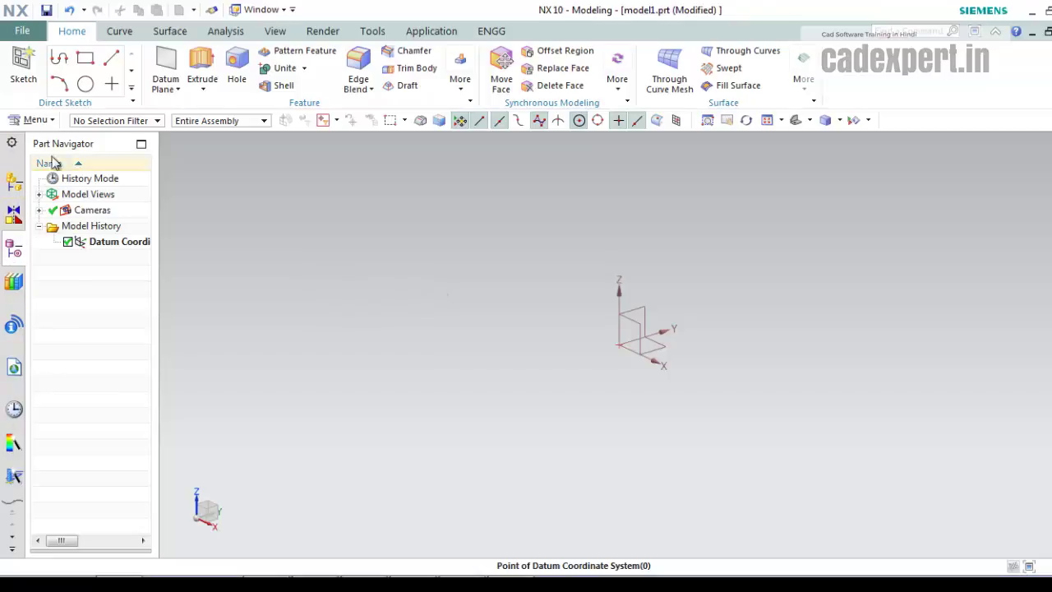
{"action": "left_click", "coordinate": [9, 537]}
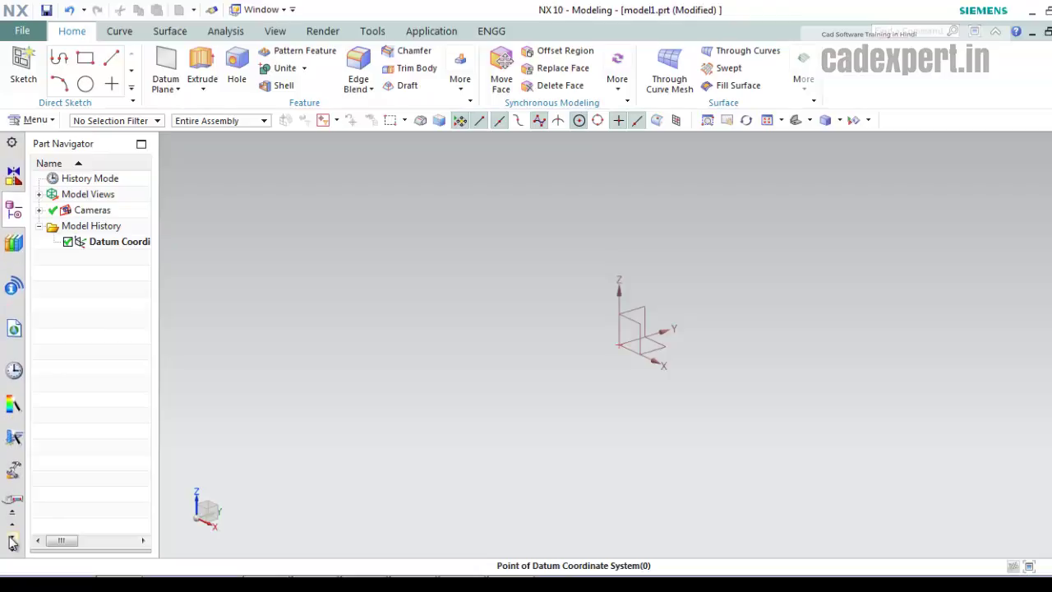
{"action": "left_click", "coordinate": [13, 456]}
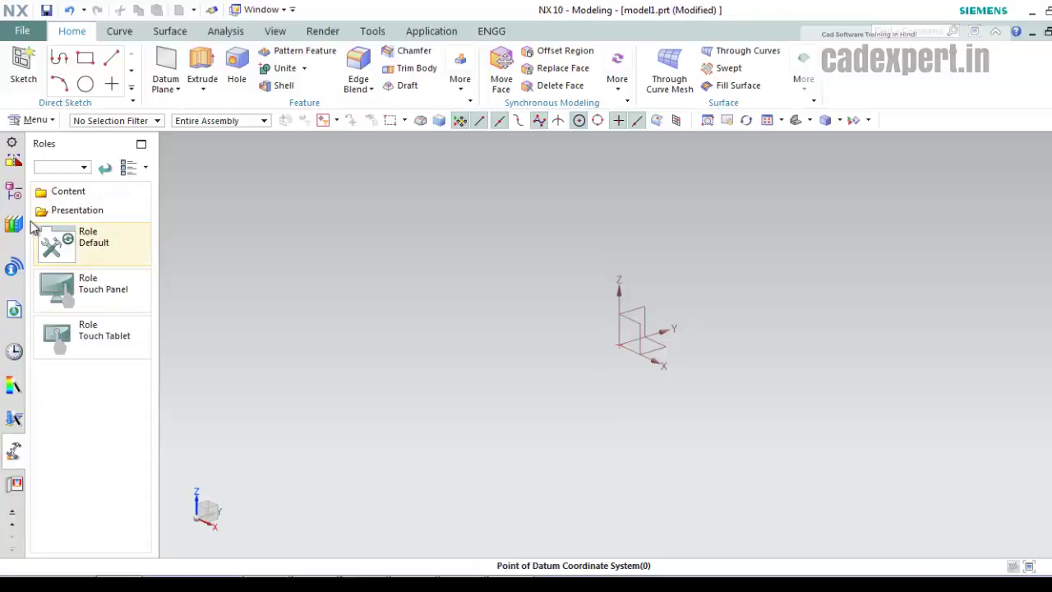
{"action": "left_click", "coordinate": [13, 190]}
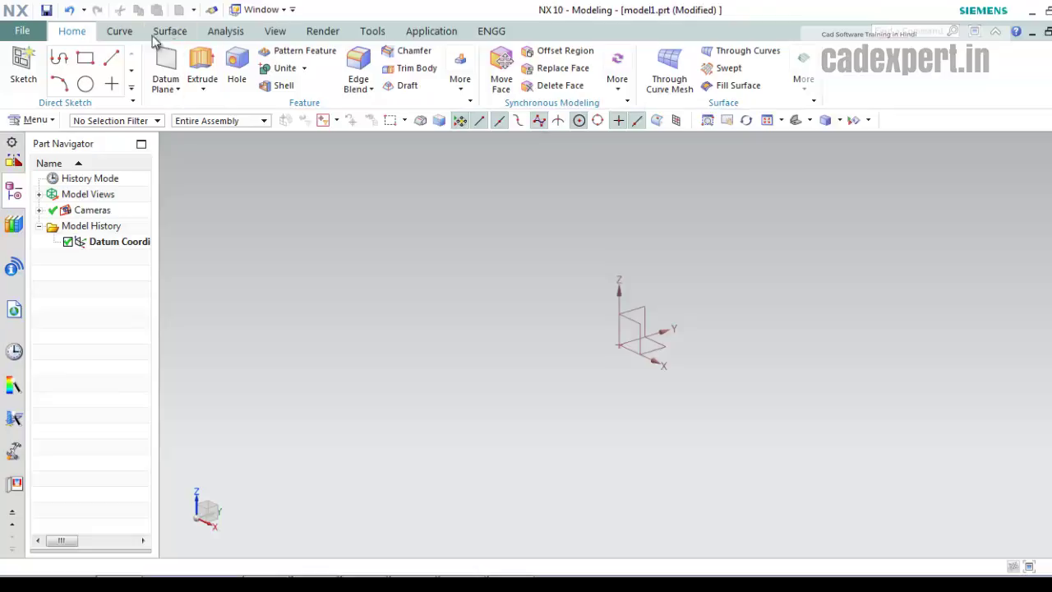
- Review the command sets for curves, surfaces, analysis and the available applications
{"action": "left_click", "coordinate": [123, 35]}
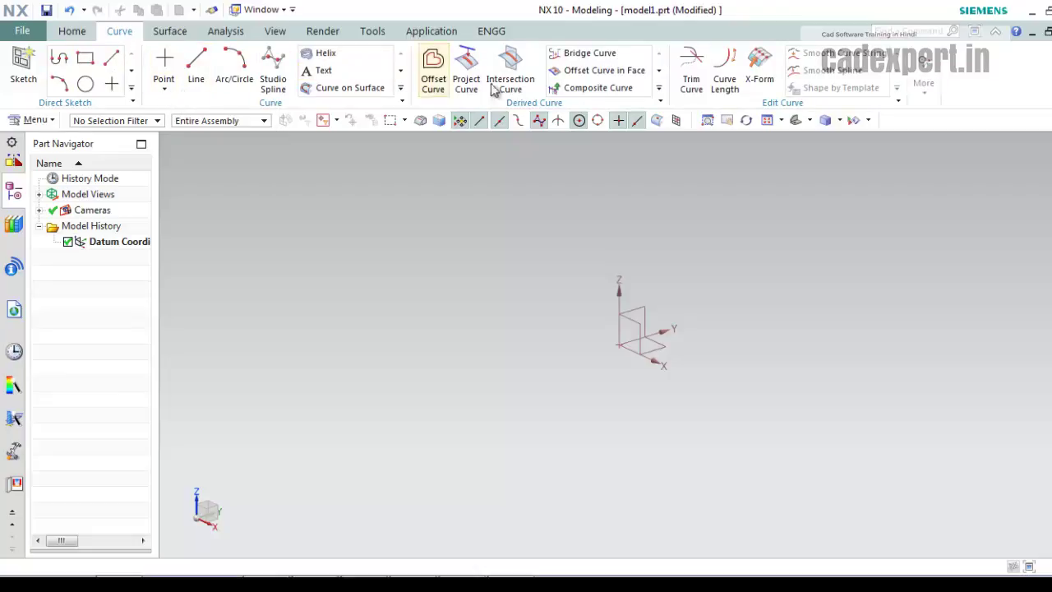
{"action": "left_click", "coordinate": [171, 32]}
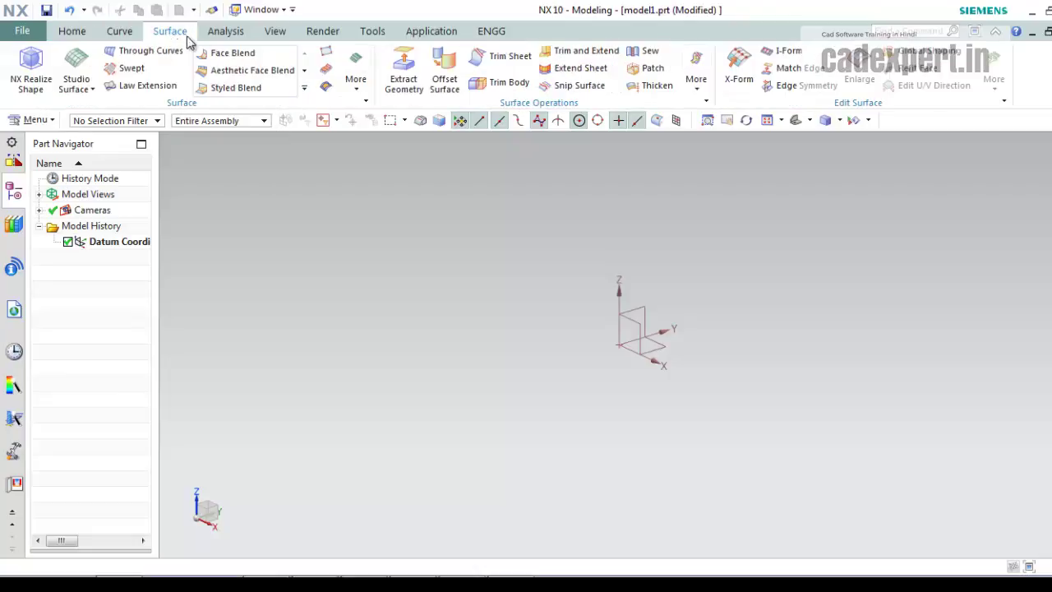
{"action": "left_click", "coordinate": [229, 34]}
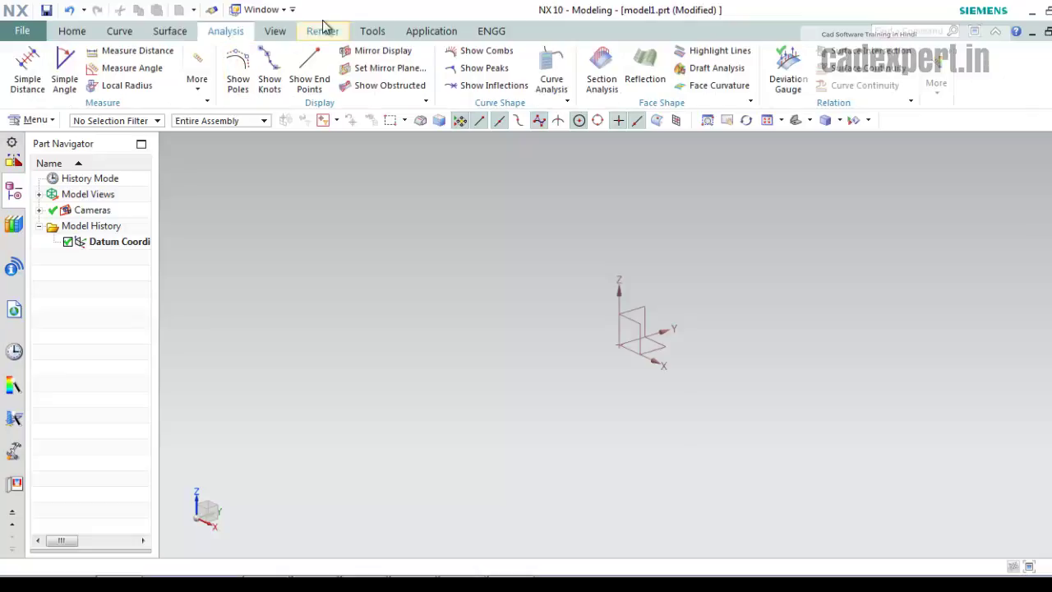
{"action": "left_click", "coordinate": [428, 35]}
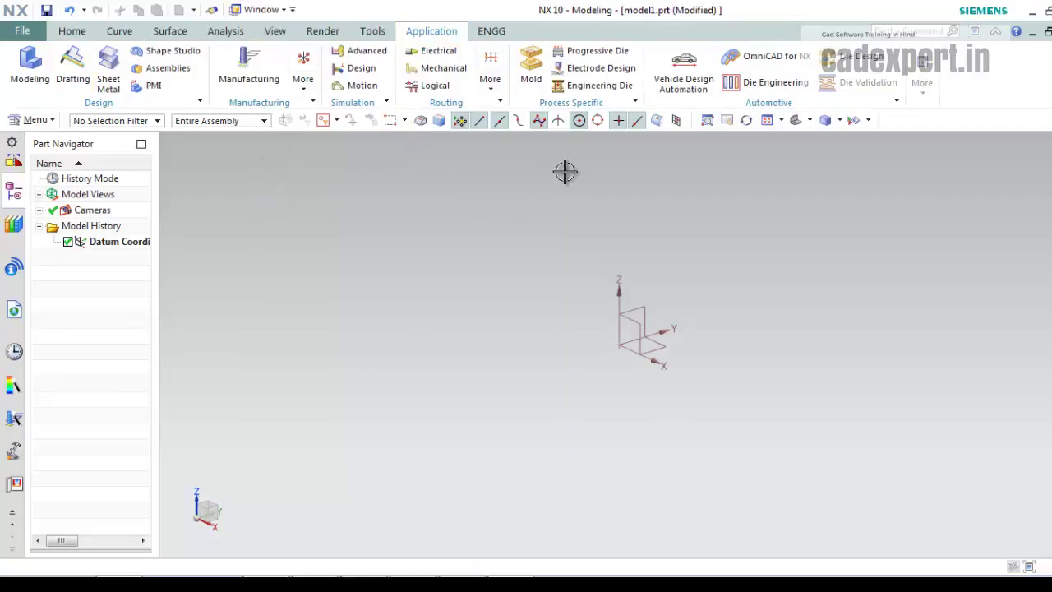
- Activate the Mold application to view the Mold Wizard tools, and switch it off again
{"action": "left_click", "coordinate": [532, 73]}
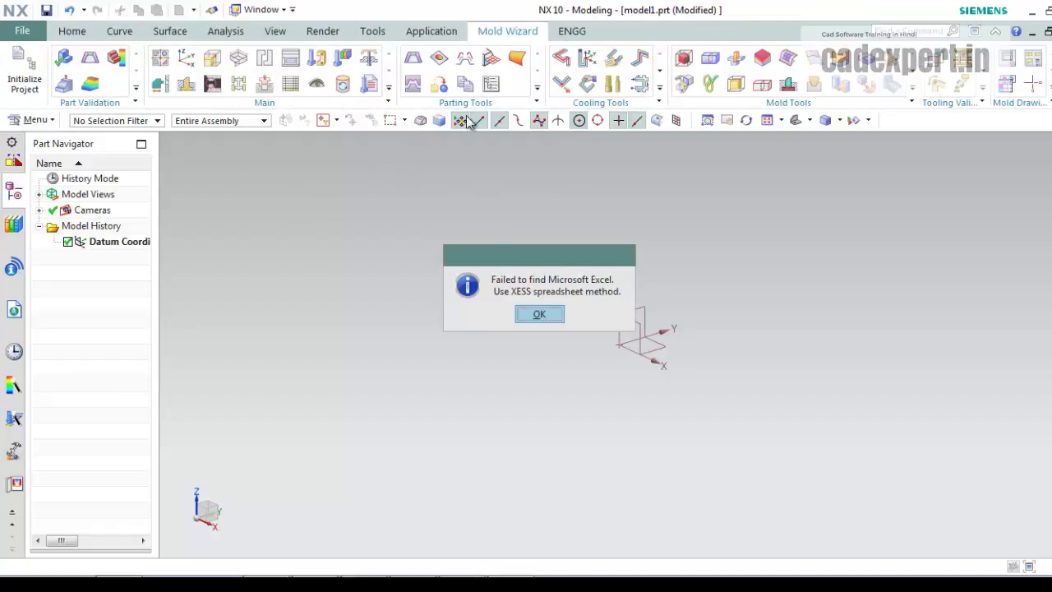
{"action": "left_click", "coordinate": [525, 317]}
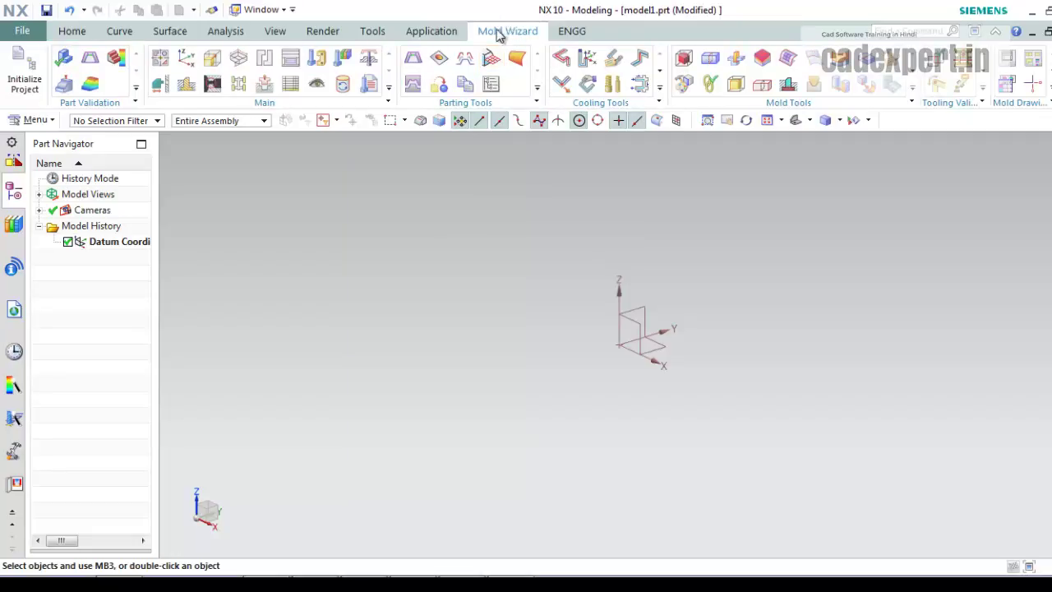
{"action": "left_click", "coordinate": [447, 34]}
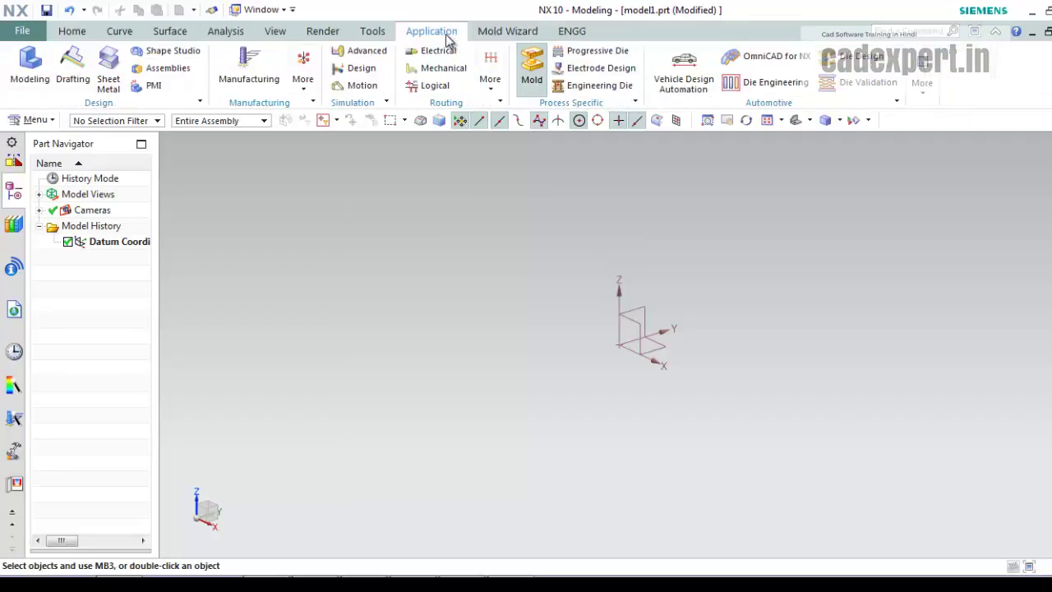
{"action": "left_click", "coordinate": [534, 84]}
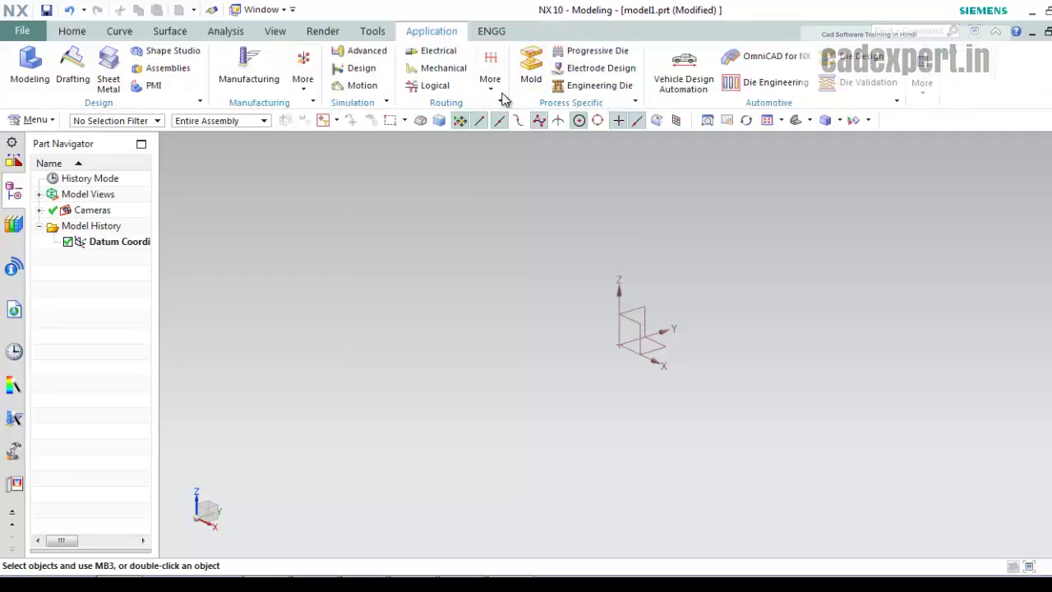
- Activate the Progressive Die application to view its wizard tools, and return to the list of applications
{"action": "left_click", "coordinate": [584, 56]}
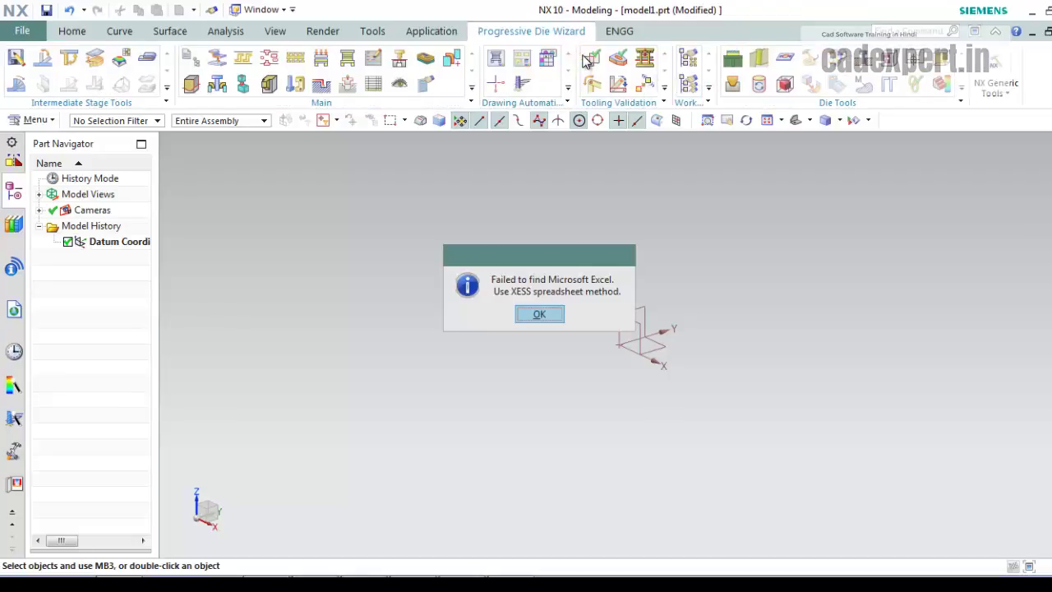
{"action": "left_click", "coordinate": [539, 314]}
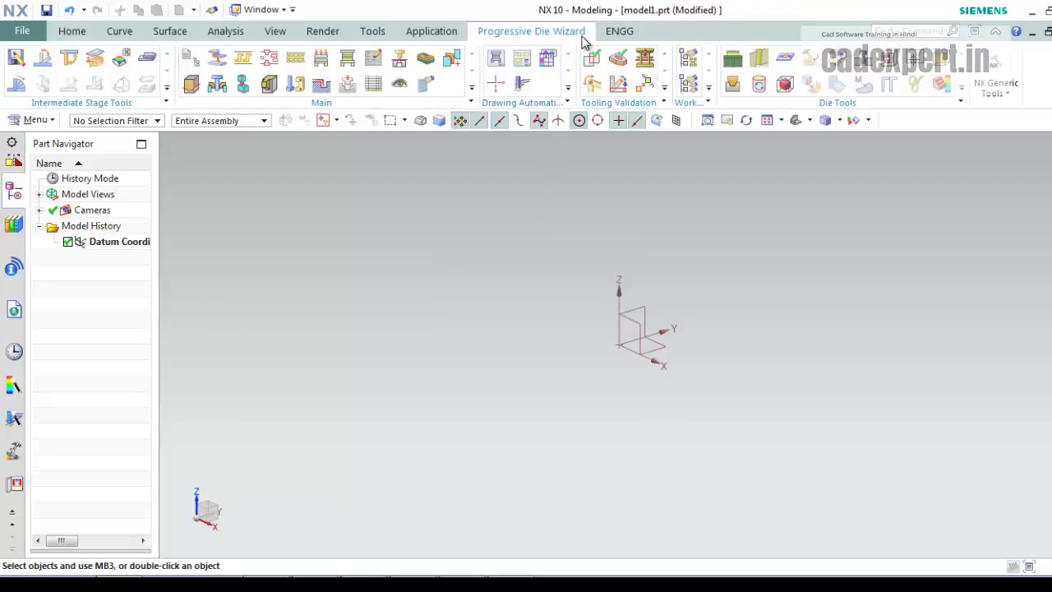
{"action": "left_click", "coordinate": [453, 35]}
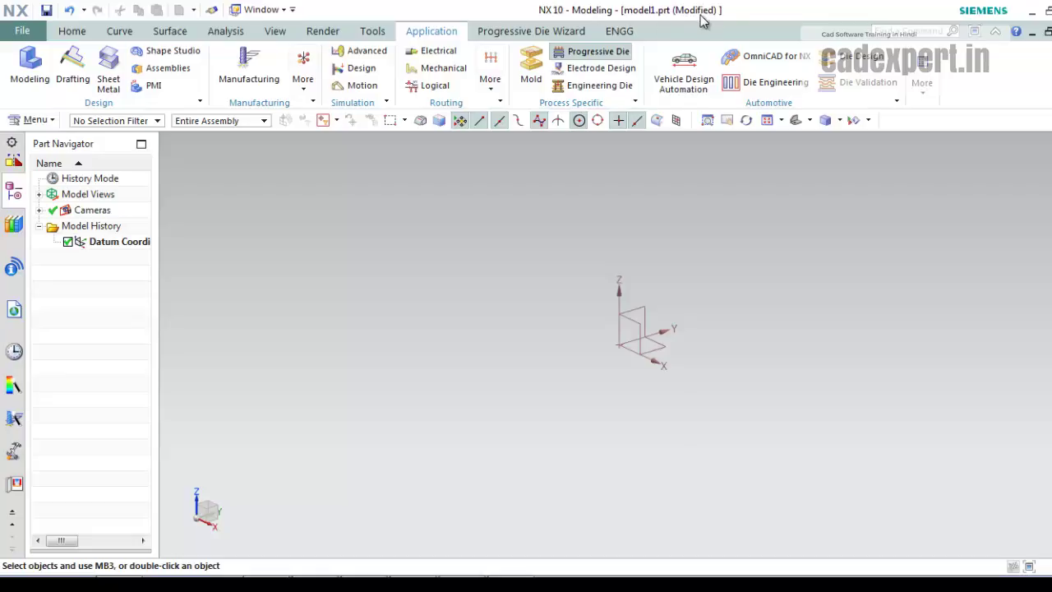
- Turn the Reverse Engineering ribbon tab on and off again, and hide the custom ENGG tab
{"action": "right_click", "coordinate": [1010, 92]}
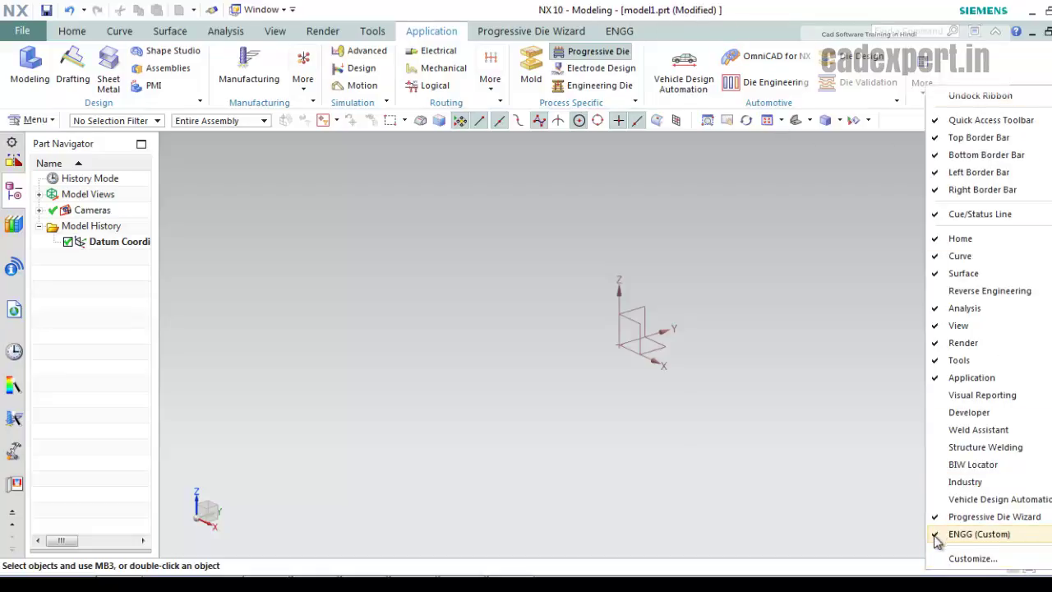
{"action": "left_click", "coordinate": [937, 293]}
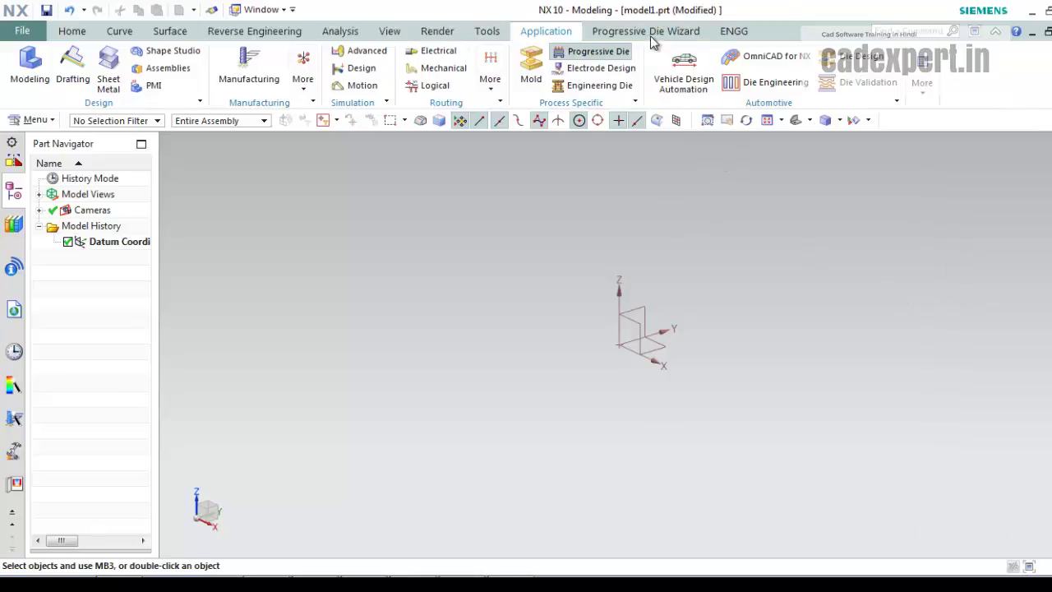
{"action": "right_click", "coordinate": [995, 85]}
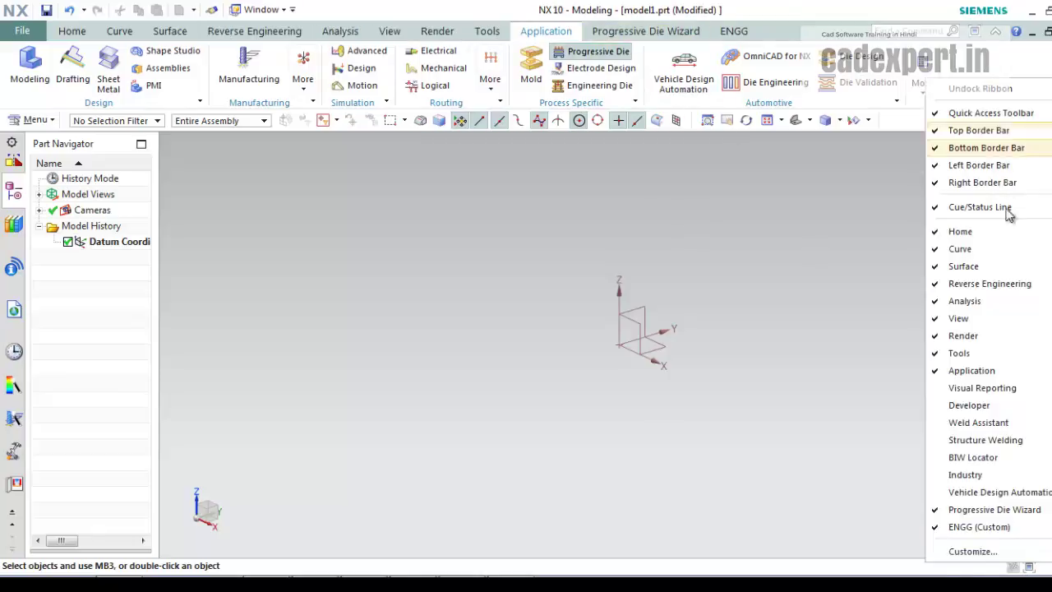
{"action": "left_click", "coordinate": [937, 527]}
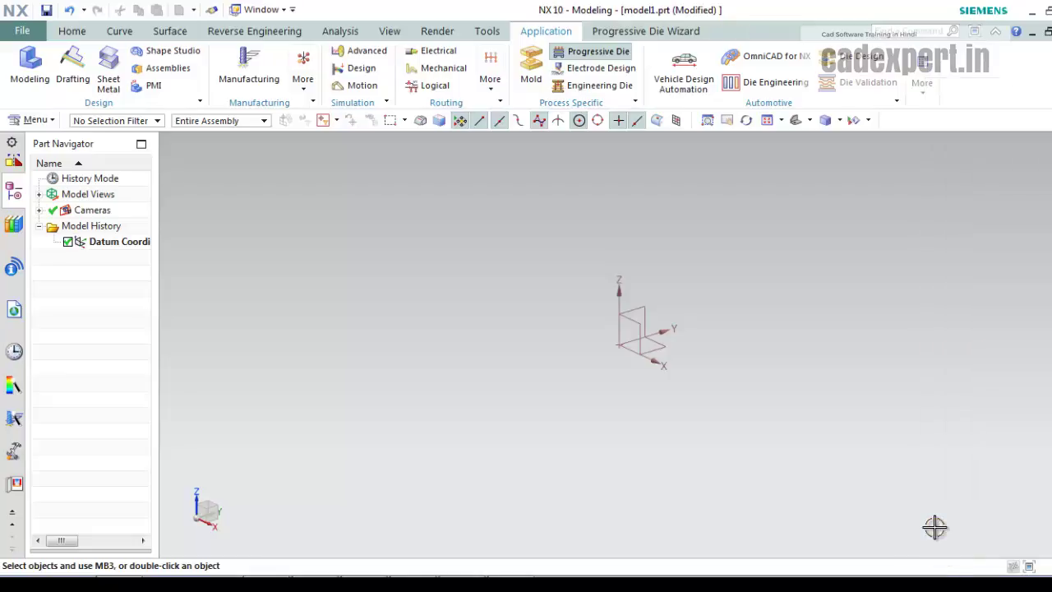
{"action": "right_click", "coordinate": [998, 118]}
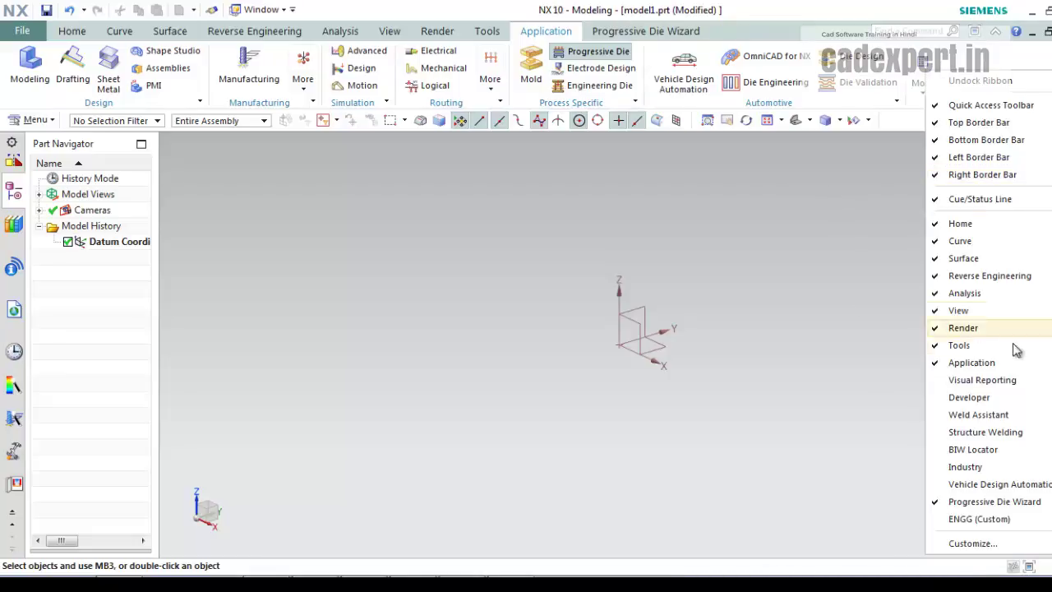
{"action": "left_click", "coordinate": [937, 276]}
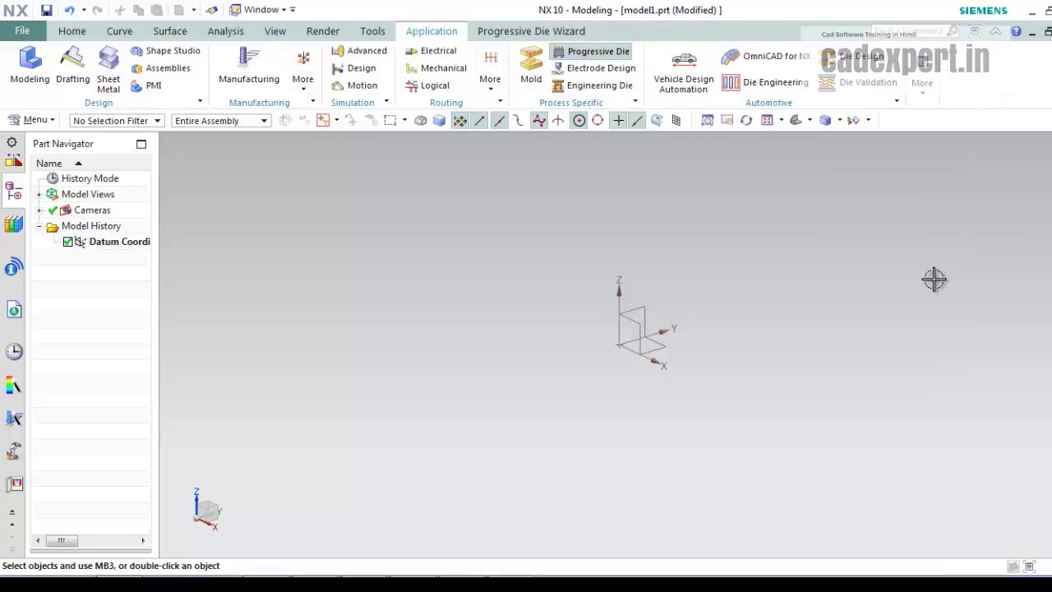
- Open the interface customization and look over its command categories and its list of tabs and bars
{"action": "right_click", "coordinate": [984, 84]}
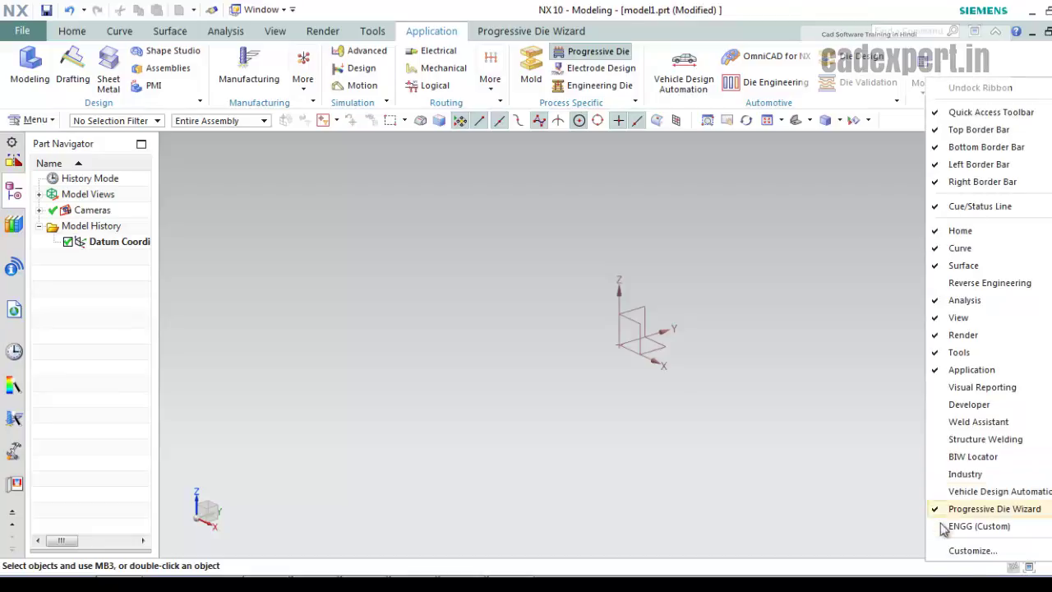
{"action": "left_click", "coordinate": [963, 554]}
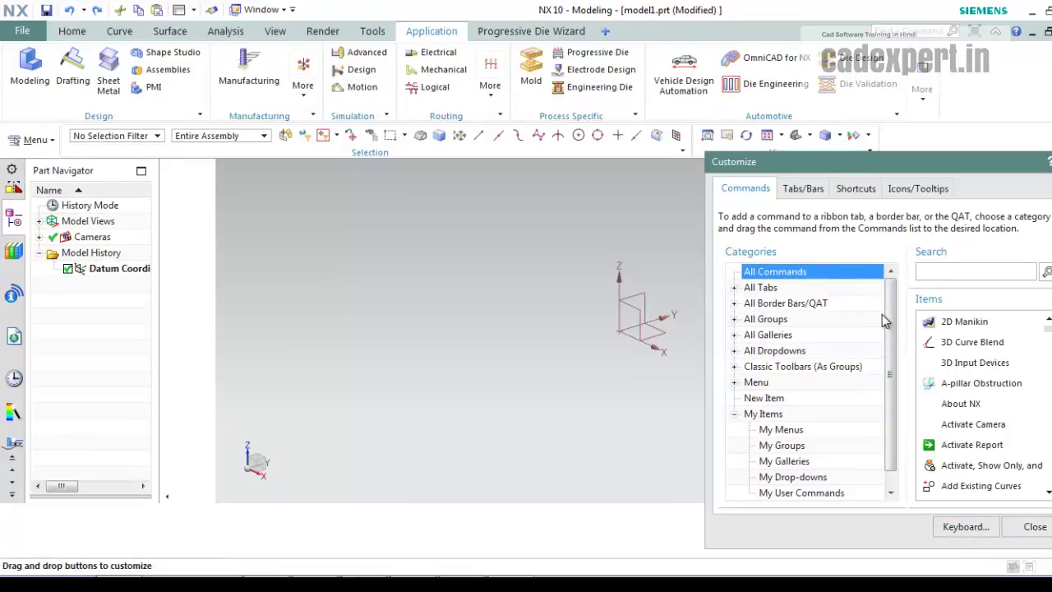
{"action": "scroll", "coordinate": [891, 343], "scroll_direction": "down", "scroll_amount": 1}
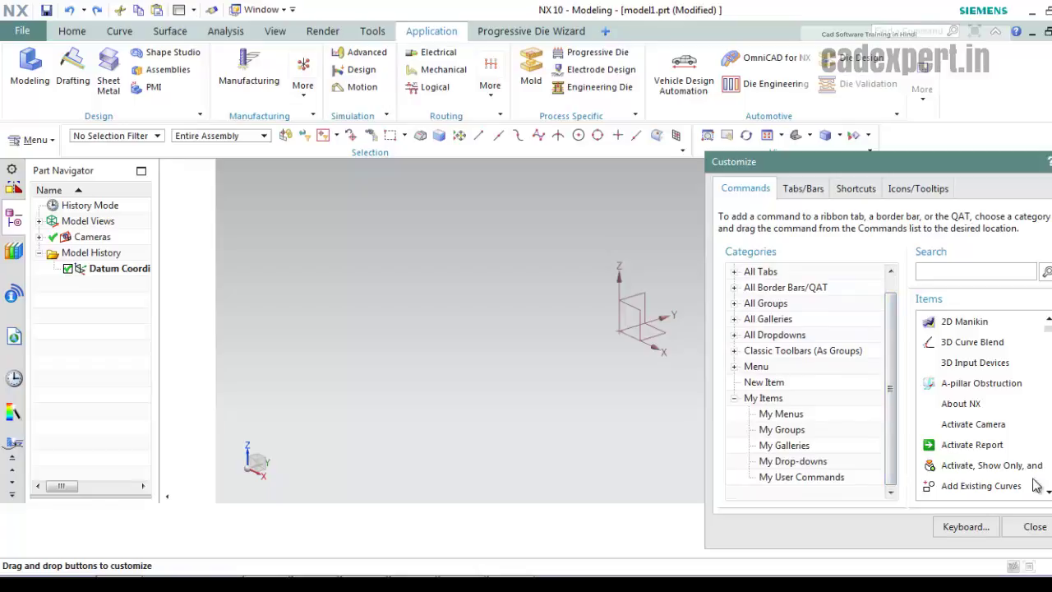
{"action": "left_click", "coordinate": [803, 188]}
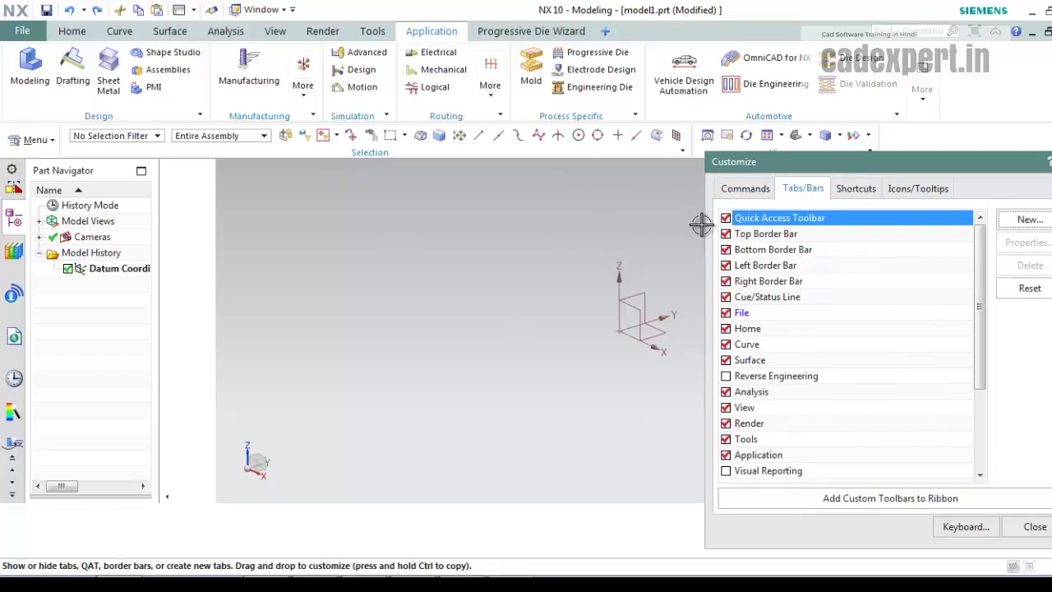
- Hide the Quick Access Toolbar, the Top and Bottom Border Bars, and the Curve and Surface tabs
{"action": "left_click", "coordinate": [726, 218]}
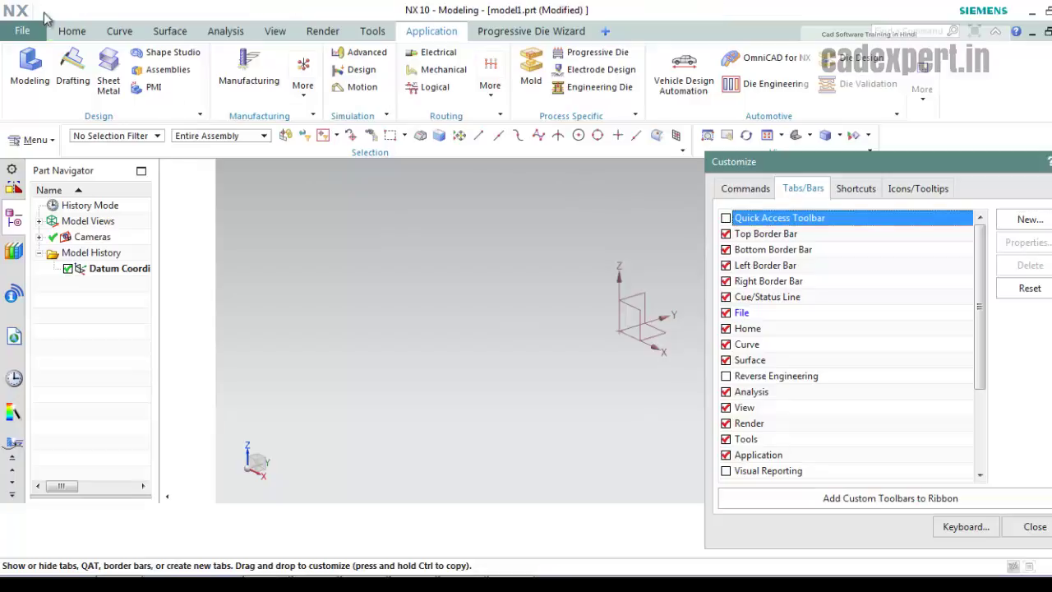
{"action": "left_click", "coordinate": [727, 234]}
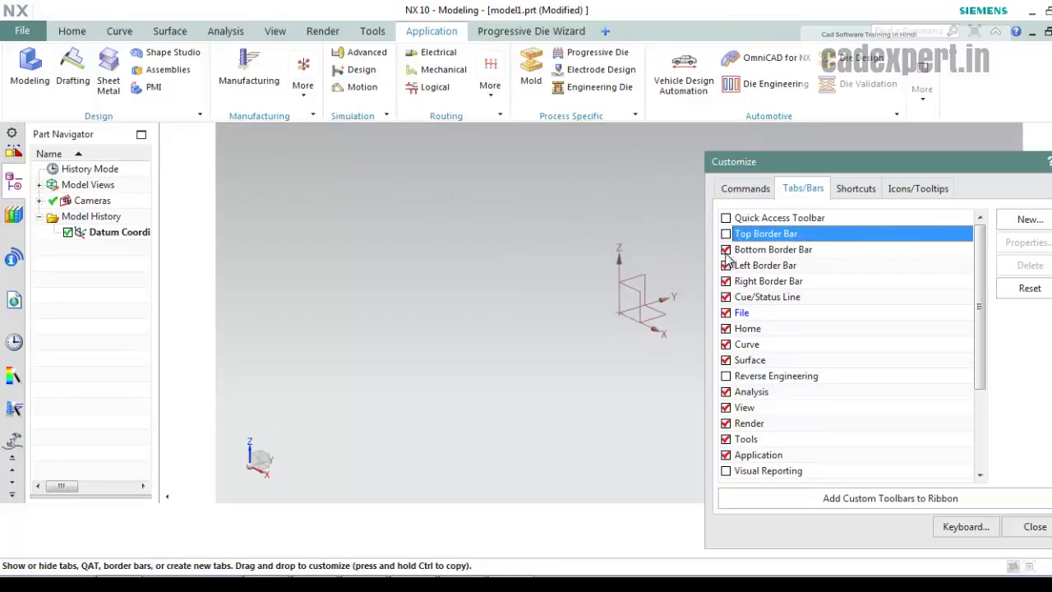
{"action": "left_click", "coordinate": [725, 250]}
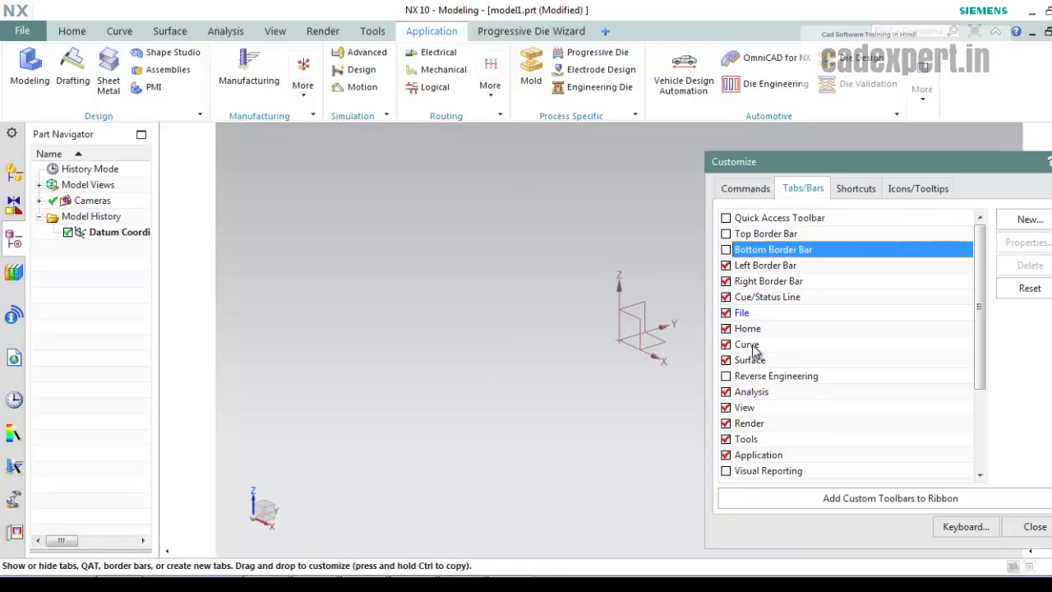
{"action": "left_click", "coordinate": [725, 344]}
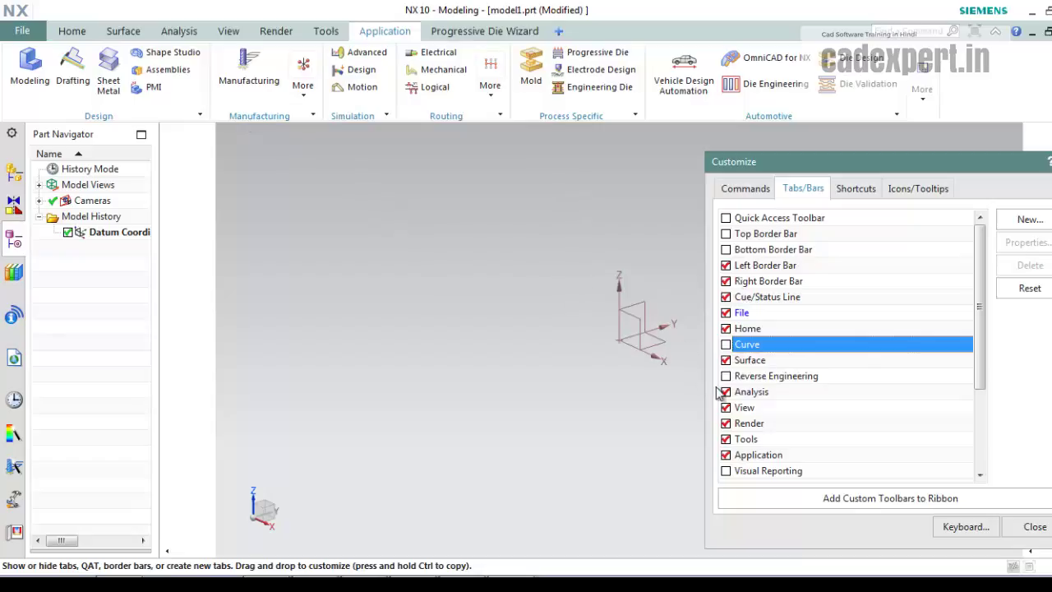
{"action": "left_click", "coordinate": [725, 360]}
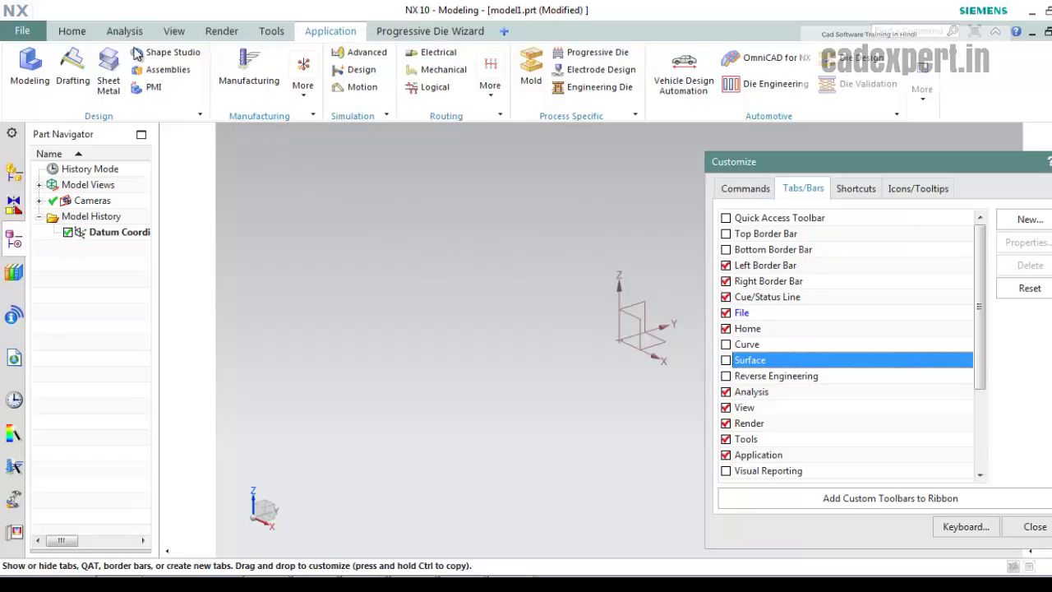
- Restore the Surface and Curve tabs, both hidden border bars and the Quick Access Toolbar
{"action": "left_click", "coordinate": [726, 360]}
{"action": "left_click", "coordinate": [734, 345]}
{"action": "left_click", "coordinate": [725, 344]}
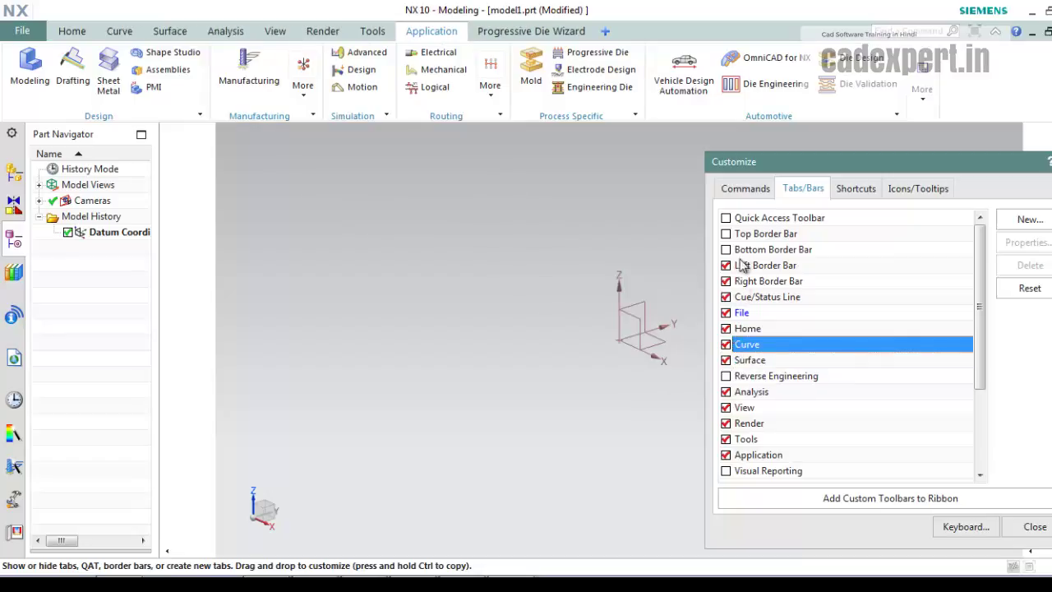
{"action": "left_click", "coordinate": [726, 249]}
{"action": "left_click", "coordinate": [725, 235]}
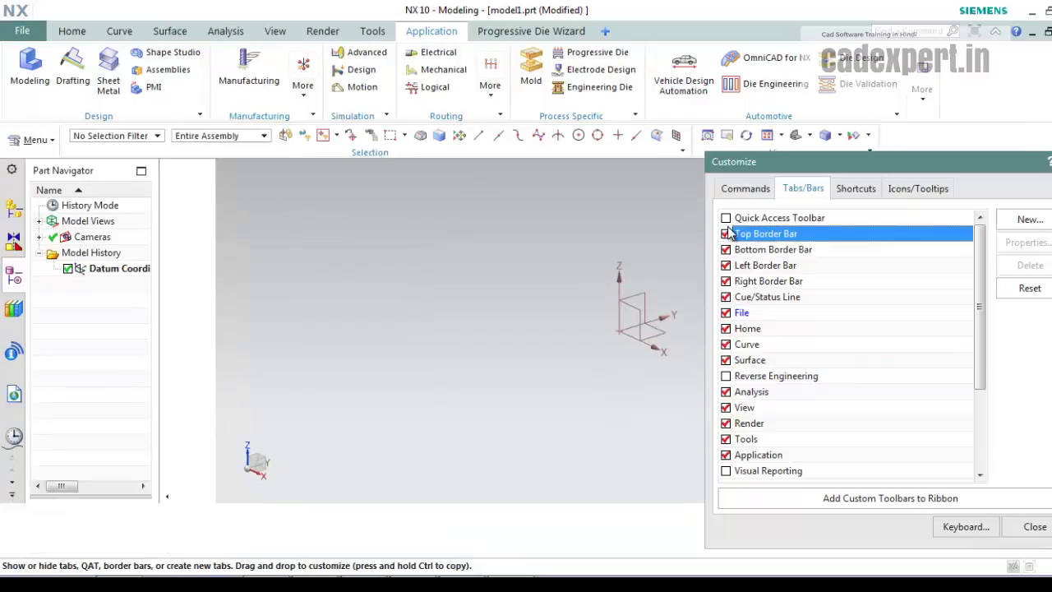
{"action": "left_click", "coordinate": [726, 219]}
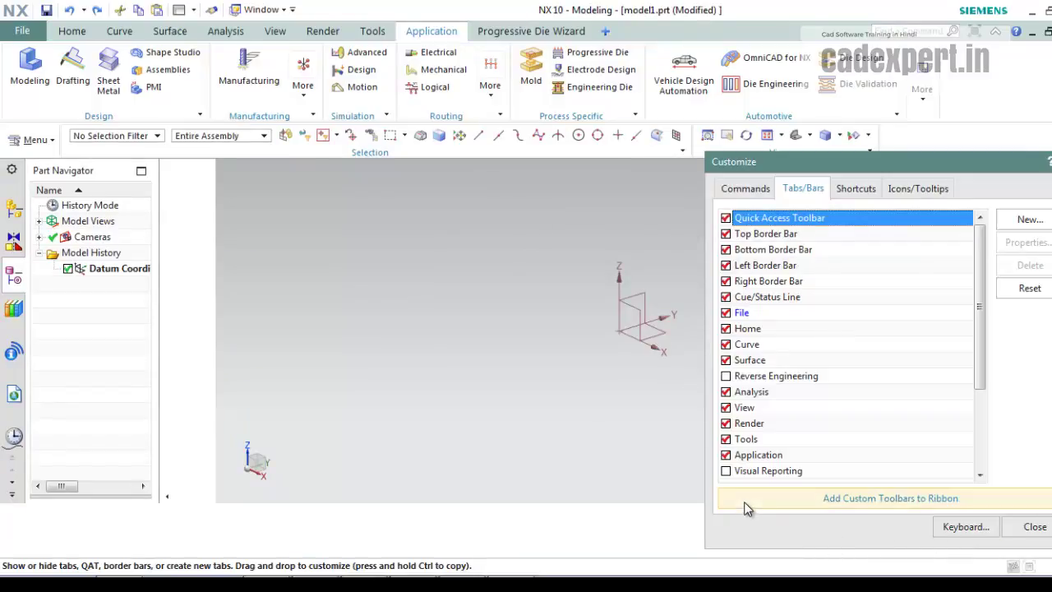
- Try to add custom toolbars to the ribbon, and create a new ribbon tab named NEW
{"action": "left_click", "coordinate": [844, 501]}
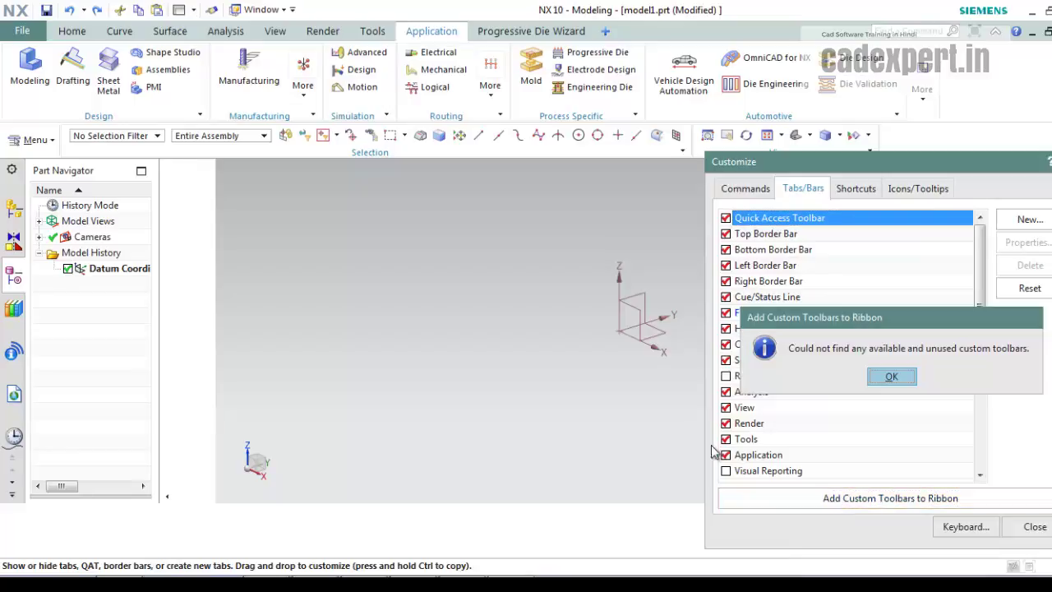
{"action": "left_click", "coordinate": [904, 376]}
{"action": "left_click", "coordinate": [1028, 220]}
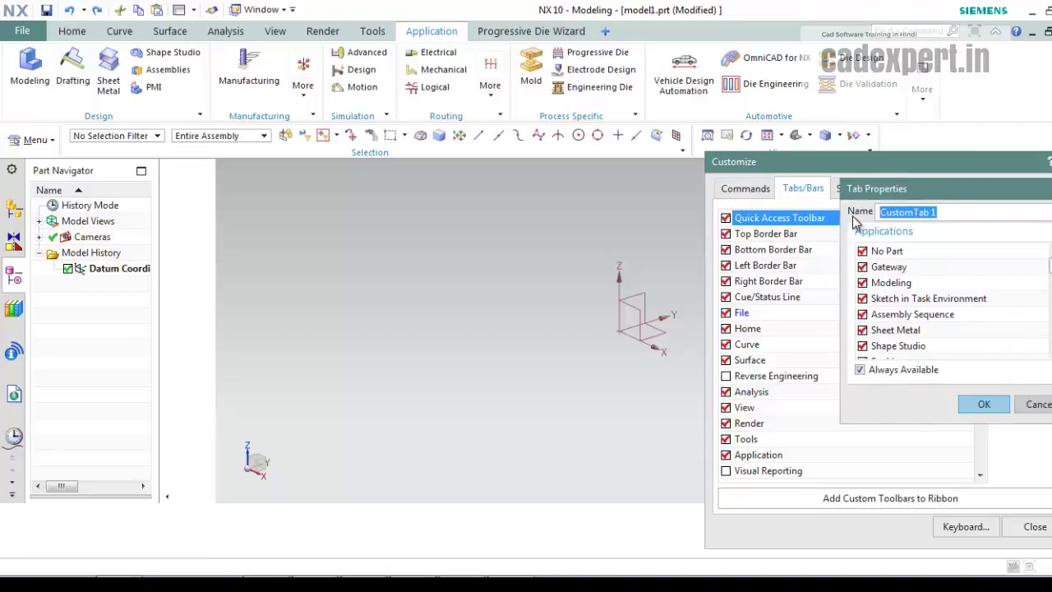
{"action": "type", "text": "NEW"}
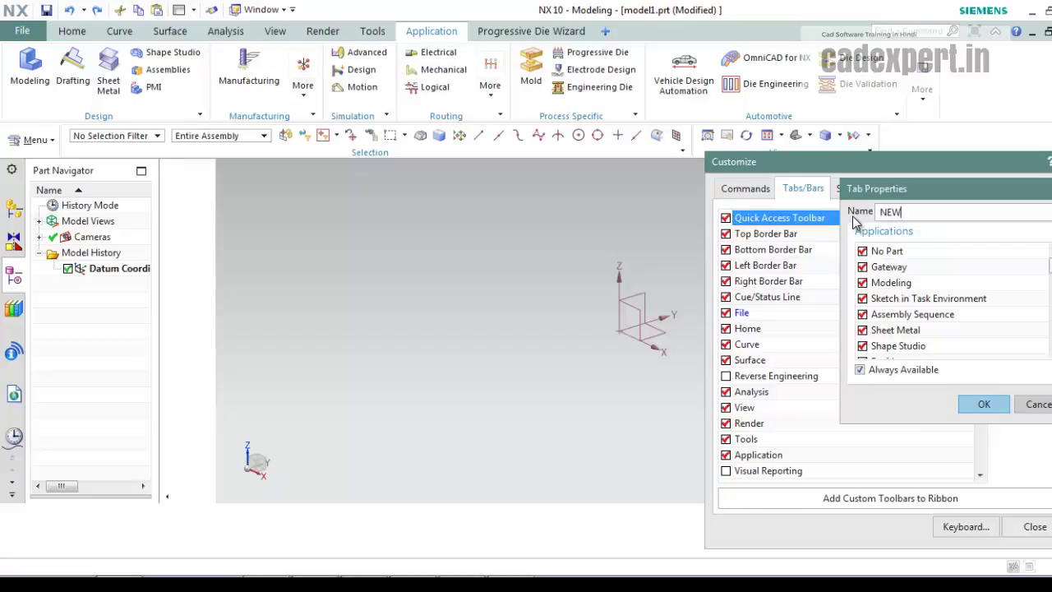
{"action": "left_click", "coordinate": [984, 405]}
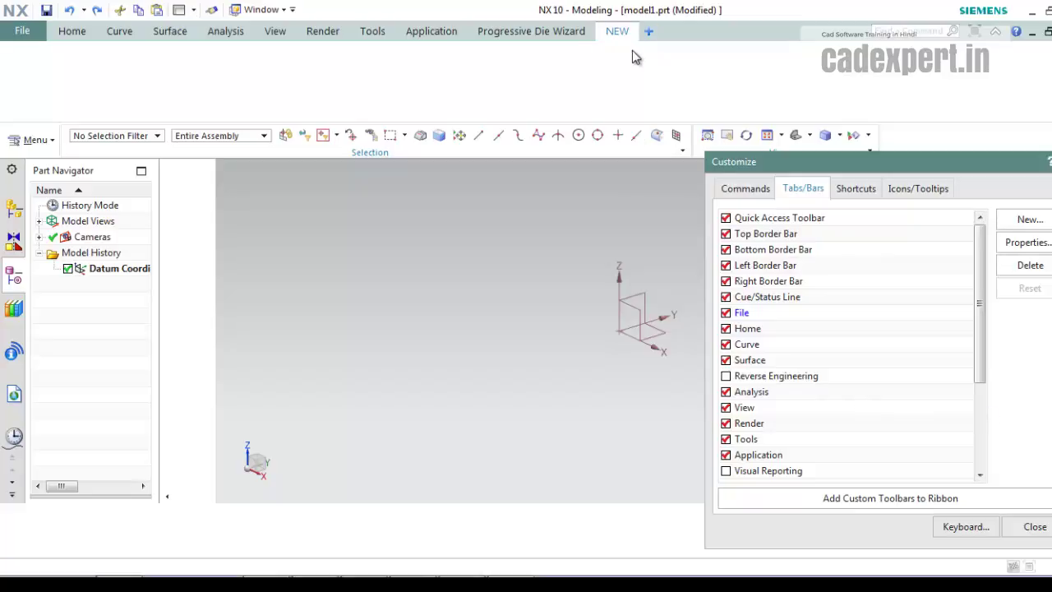
- Add the Aero Rib command from the All Commands category to the NEW tab and finish customizing
{"action": "left_click", "coordinate": [746, 189]}
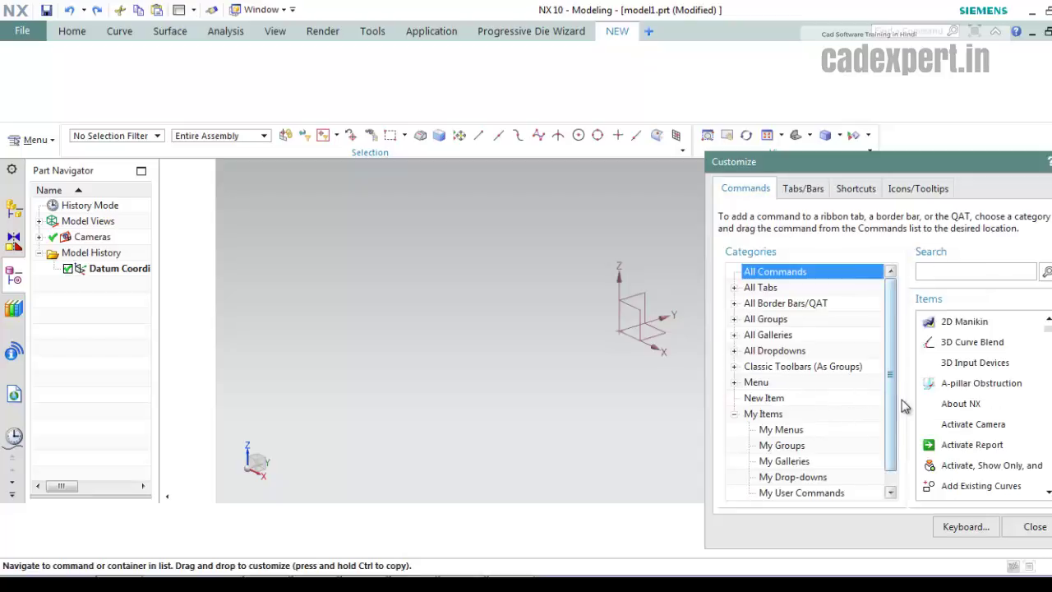
{"action": "scroll", "coordinate": [896, 407], "scroll_direction": "down", "scroll_amount": 1}
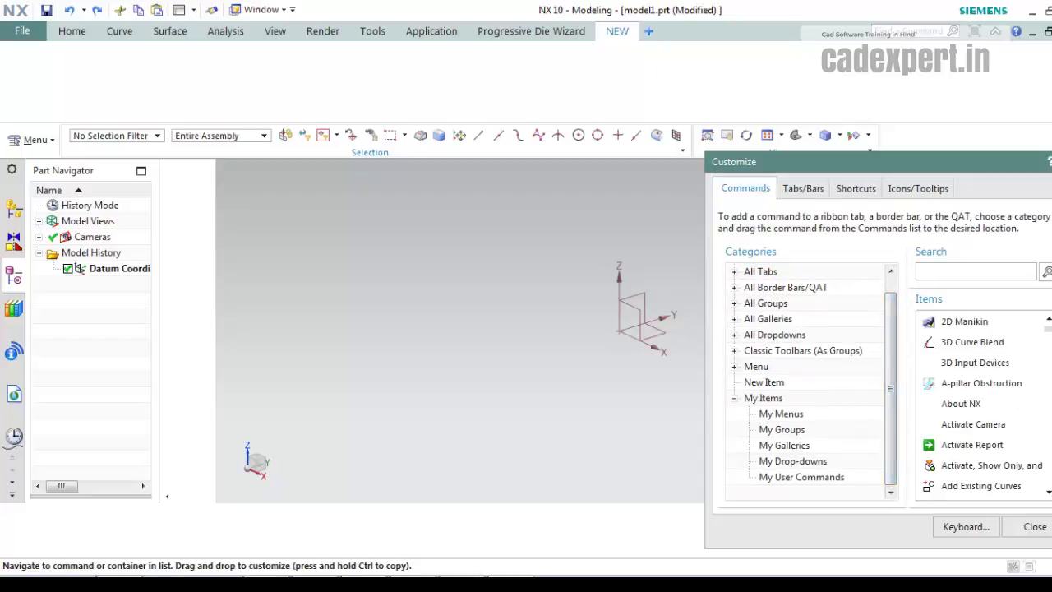
{"action": "scroll", "coordinate": [1048, 495], "scroll_direction": "down", "scroll_amount": 6}
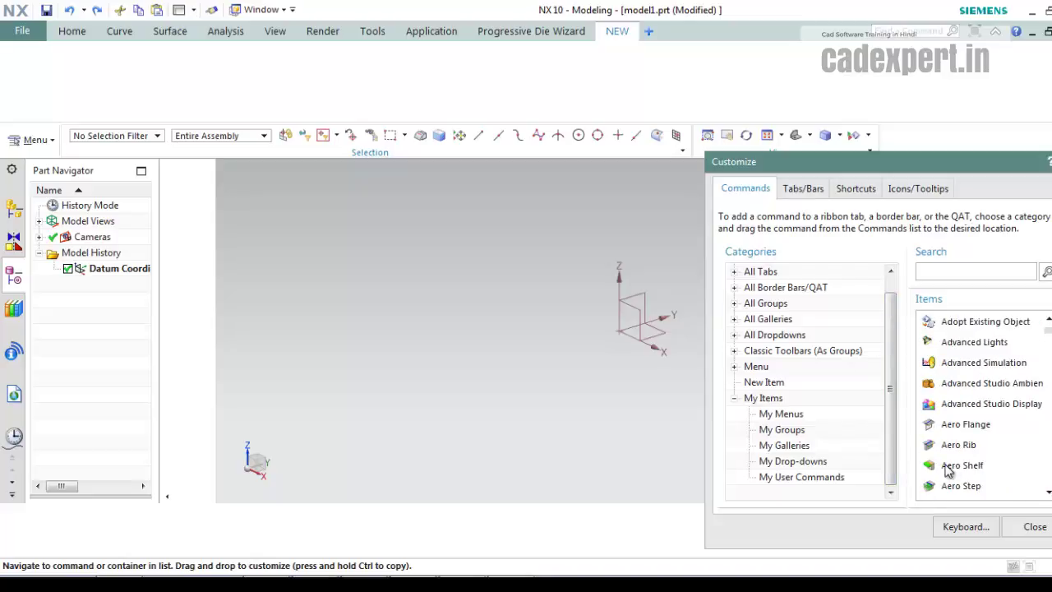
{"action": "left_click_drag", "start_coordinate": [954, 447], "coordinate": [181, 96]}
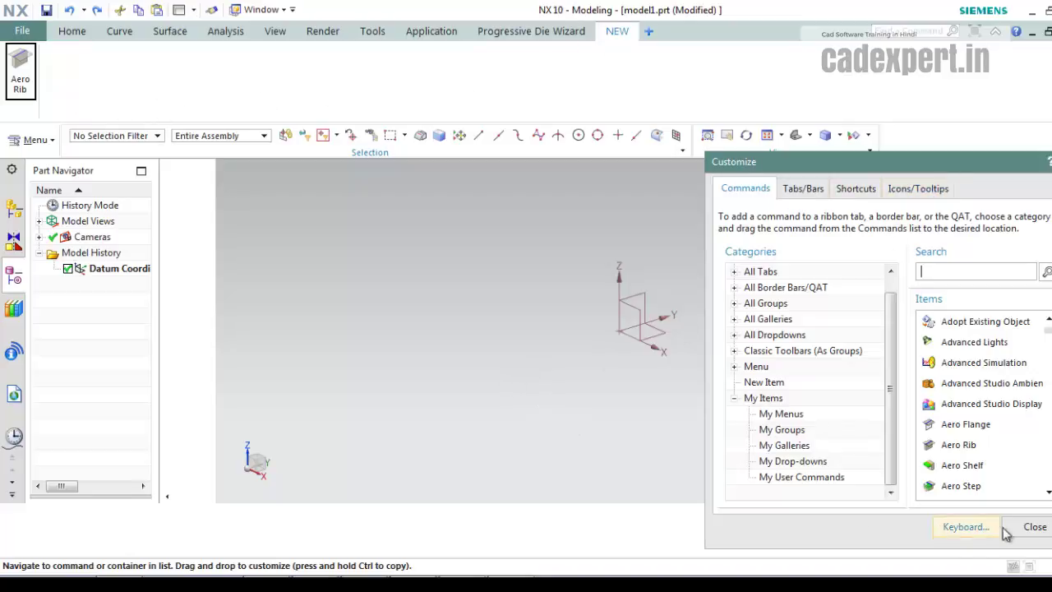
{"action": "left_click", "coordinate": [1029, 528]}
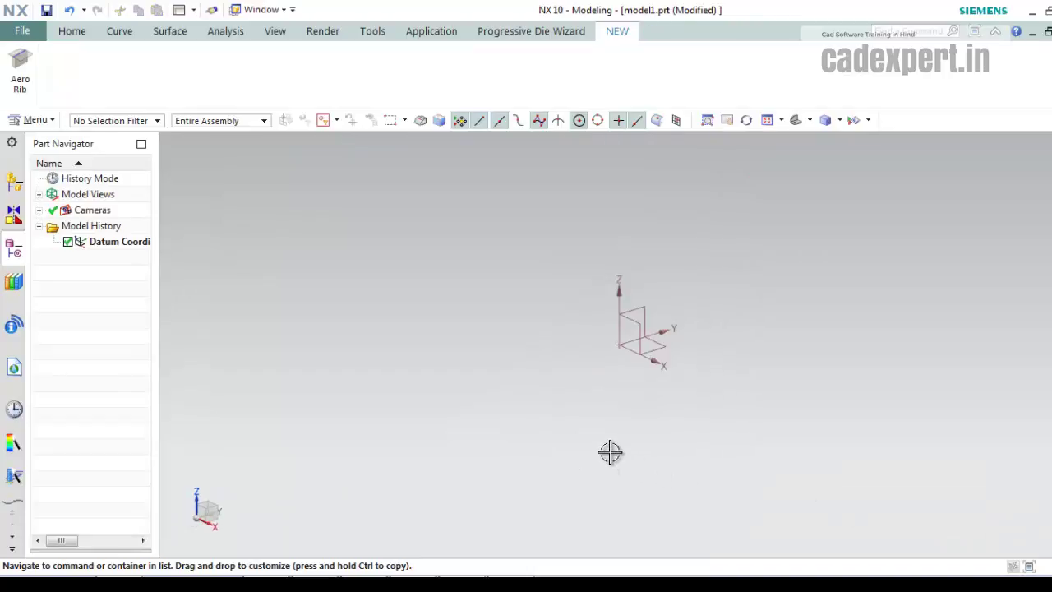